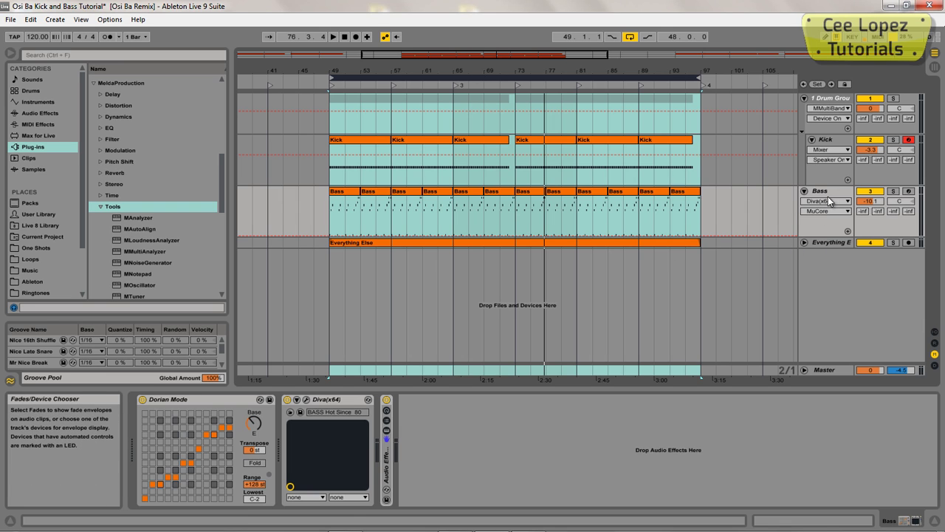
Browse the Kick, Bass and Everything Else tracks and set the loop region to bars 49–97
click(829, 140)
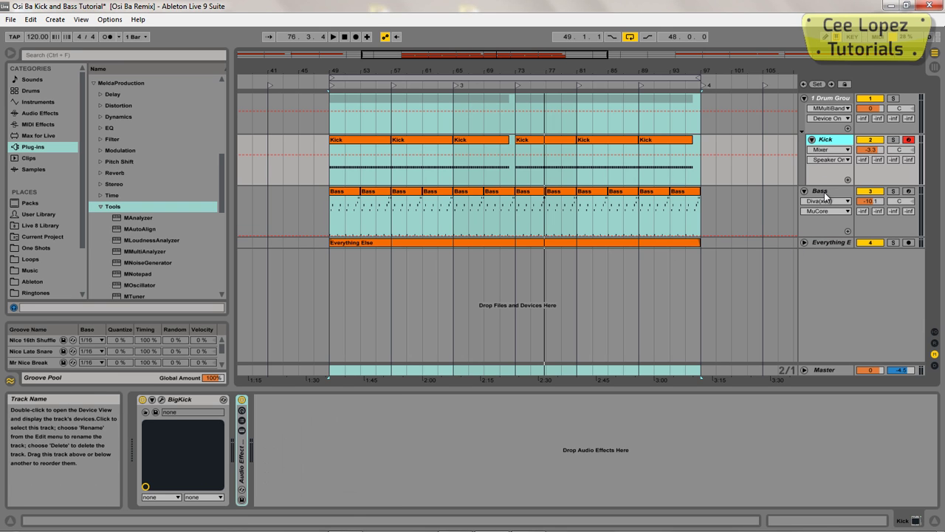
click(826, 199)
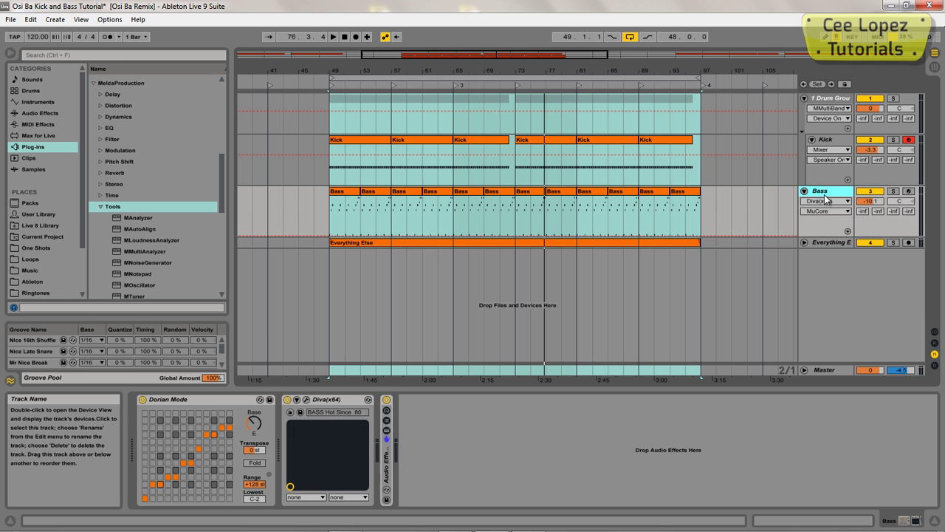
click(827, 243)
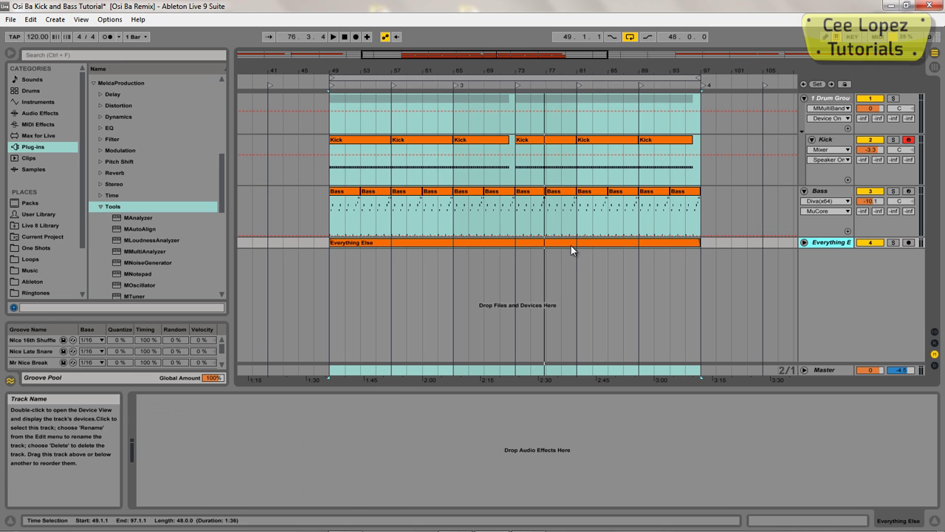
click(520, 77)
click(819, 190)
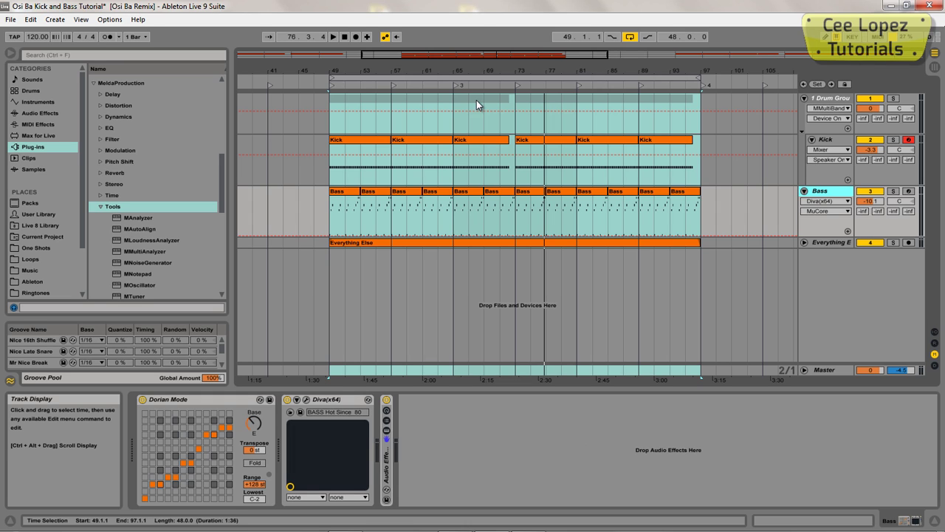
click(432, 77)
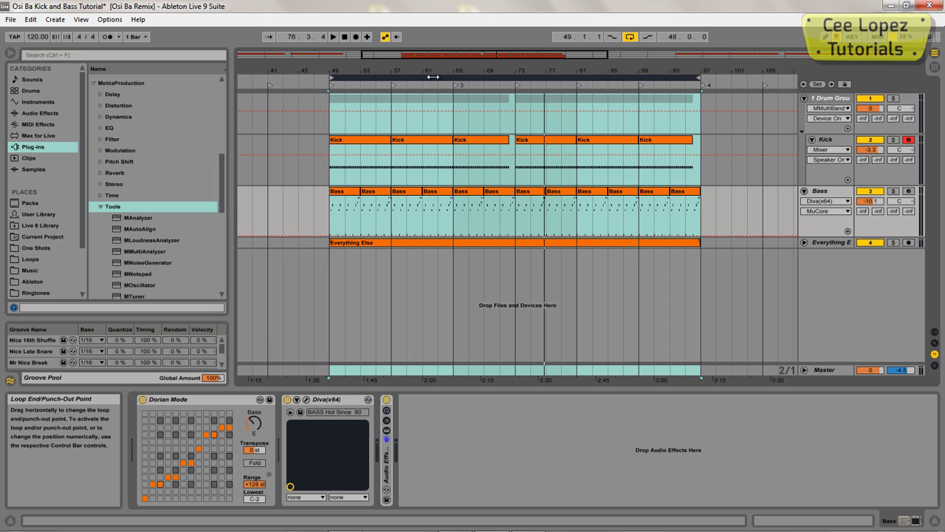
Play the bars 49–97 loop, solo the Kick track and show its BigKick instrument
key(space)
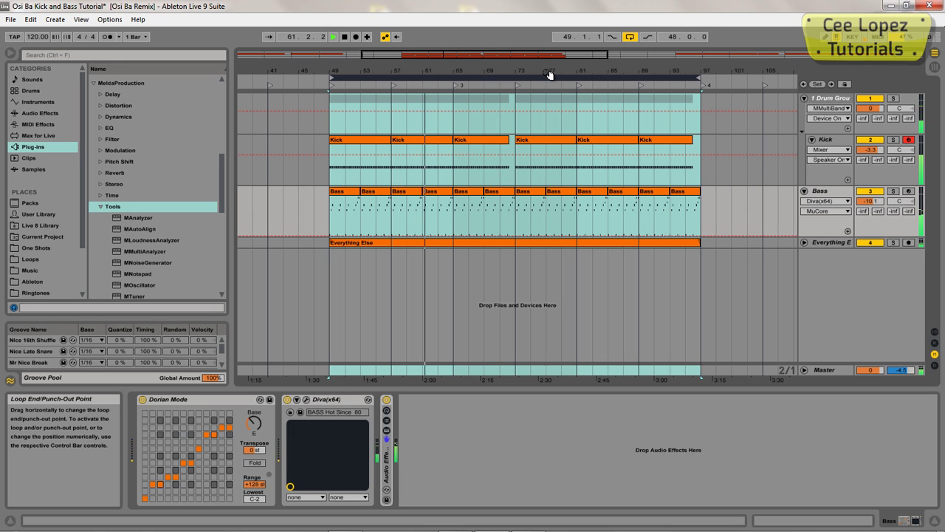
click(894, 140)
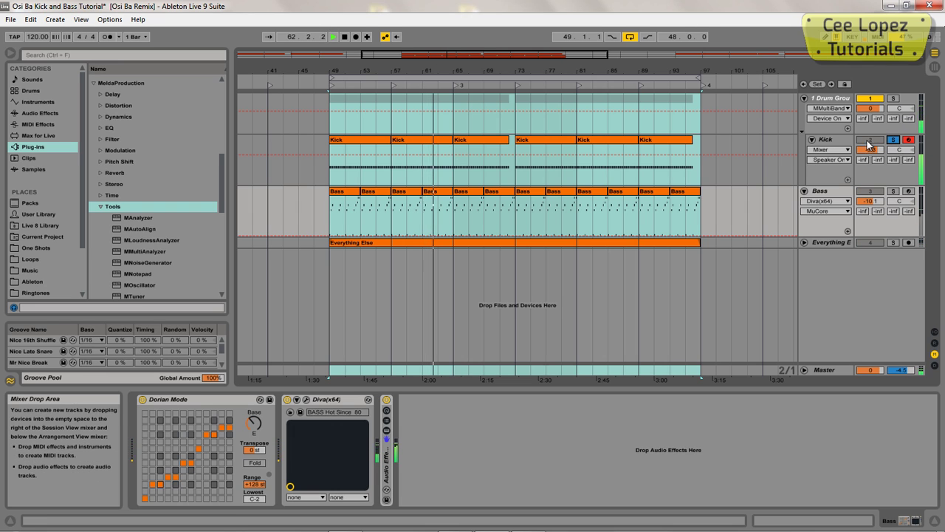
click(833, 141)
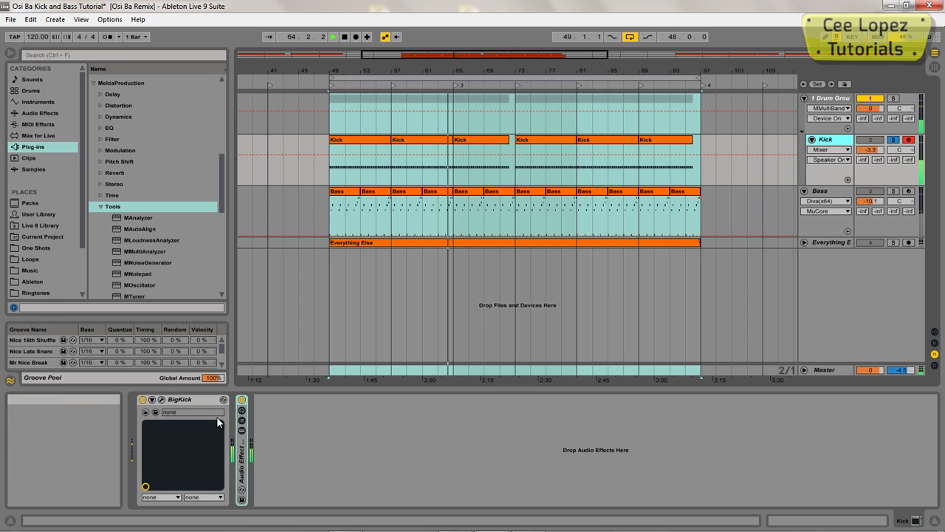
Open BigKick and move it aside, solo Bass too, then close BigKick and show Bass's devices
click(162, 401)
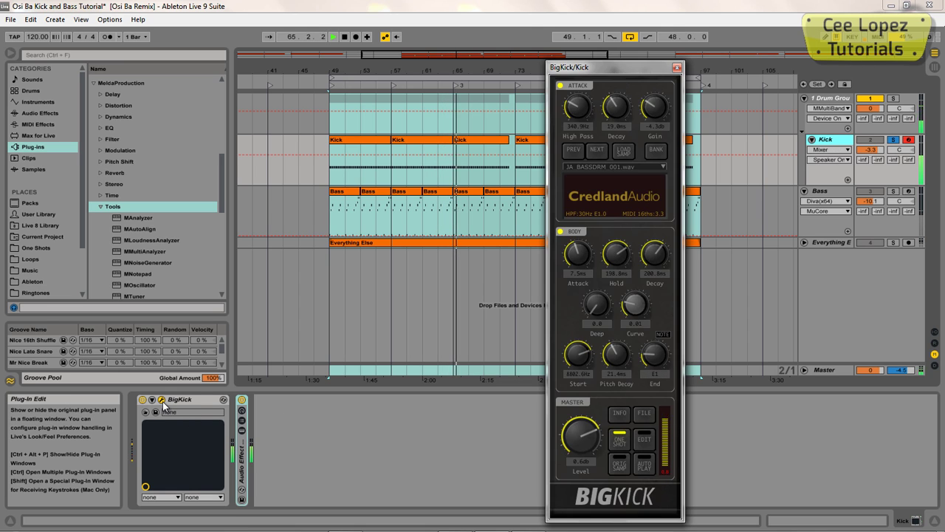
drag(625, 68, 532, 46)
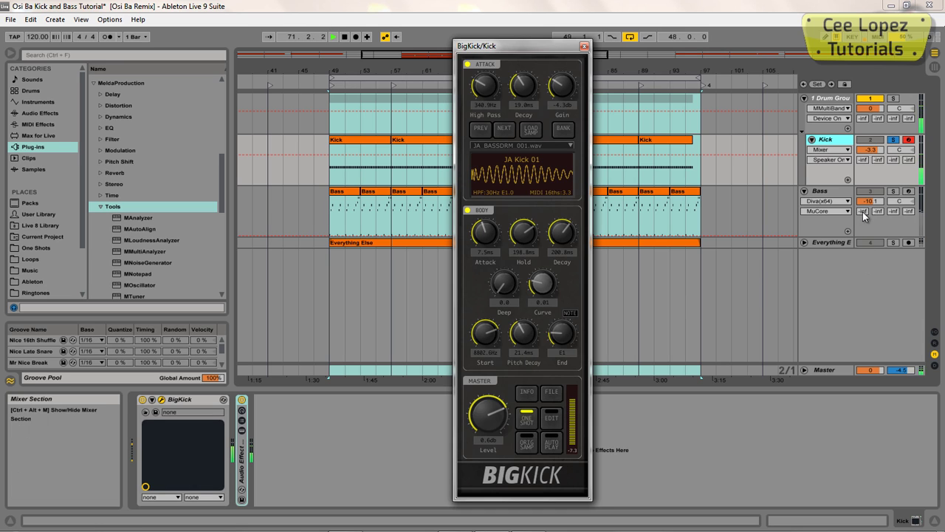
click(893, 190)
click(634, 90)
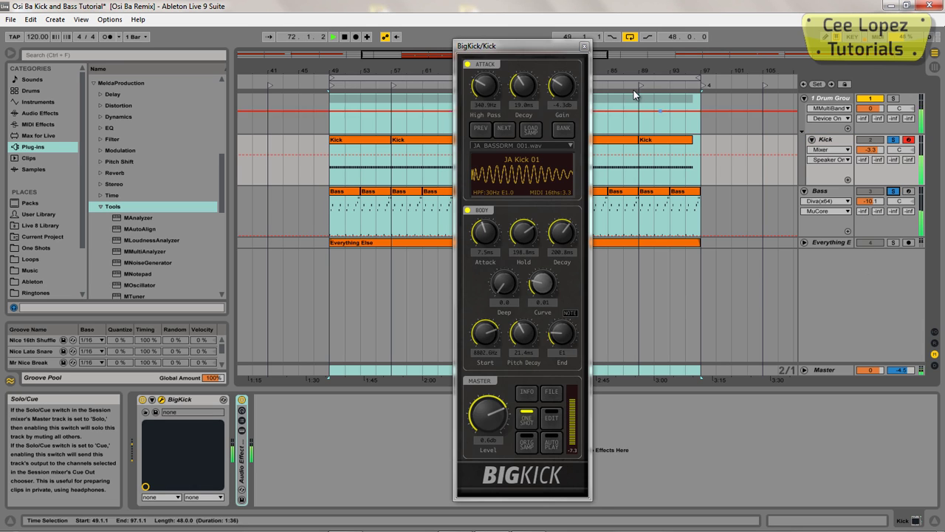
click(585, 46)
click(818, 192)
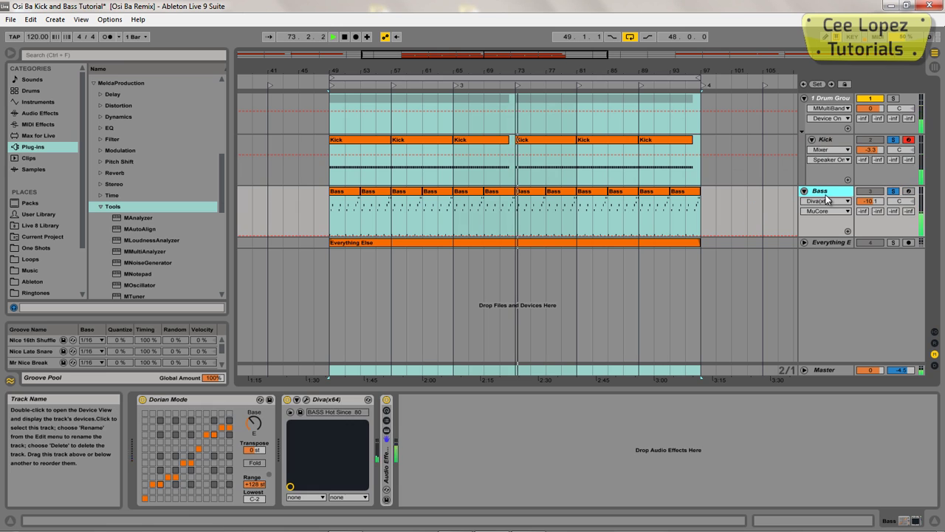
click(307, 400)
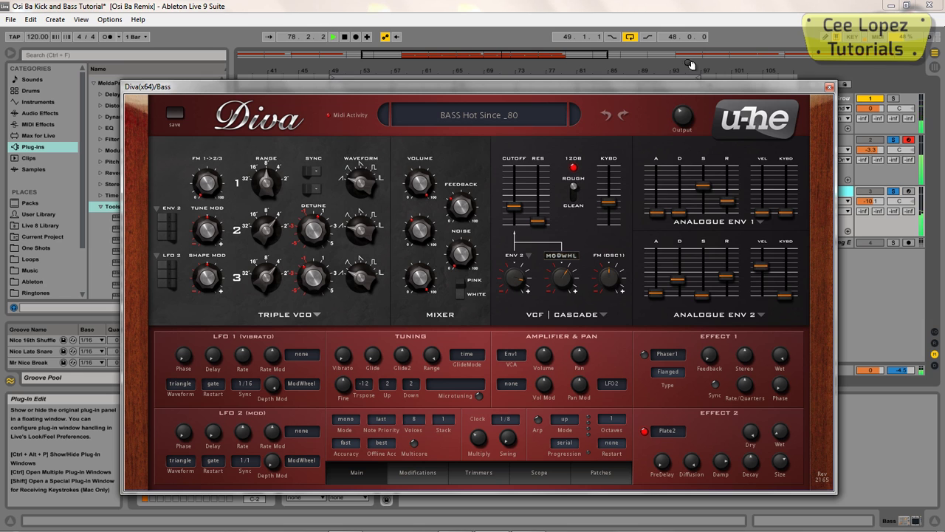
click(829, 87)
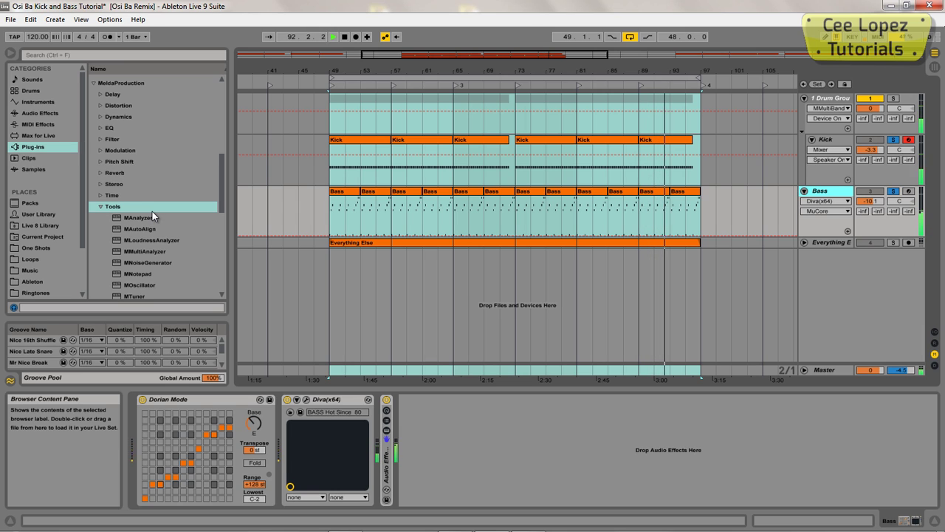
Load MMultiAnalyzer from the plug-in list onto the Kick track
click(143, 252)
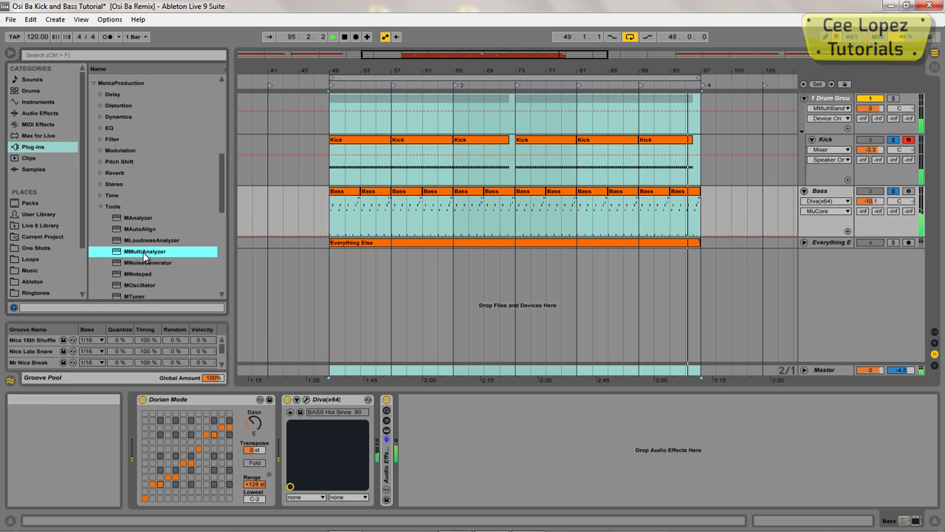
click(826, 139)
key(Return)
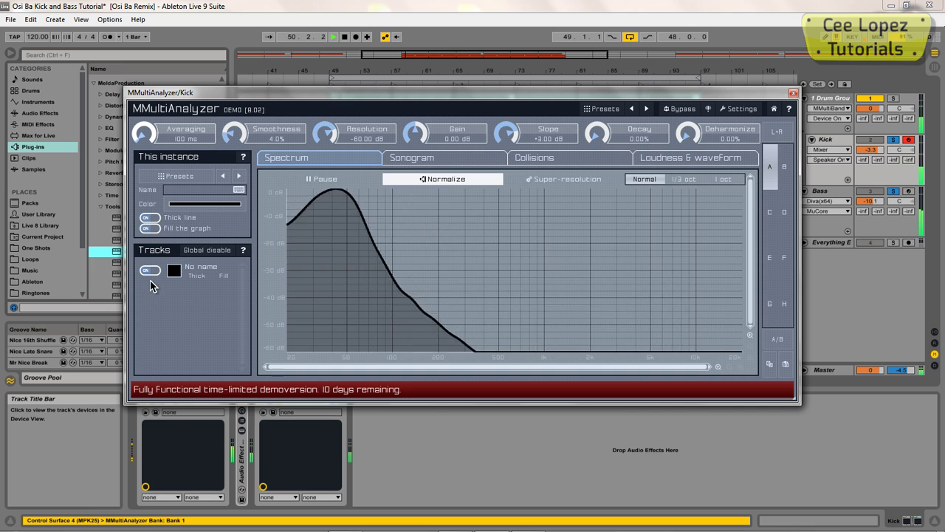
Give the analyzer a thin red line named Kick, turn Normalize off, and close it
click(158, 219)
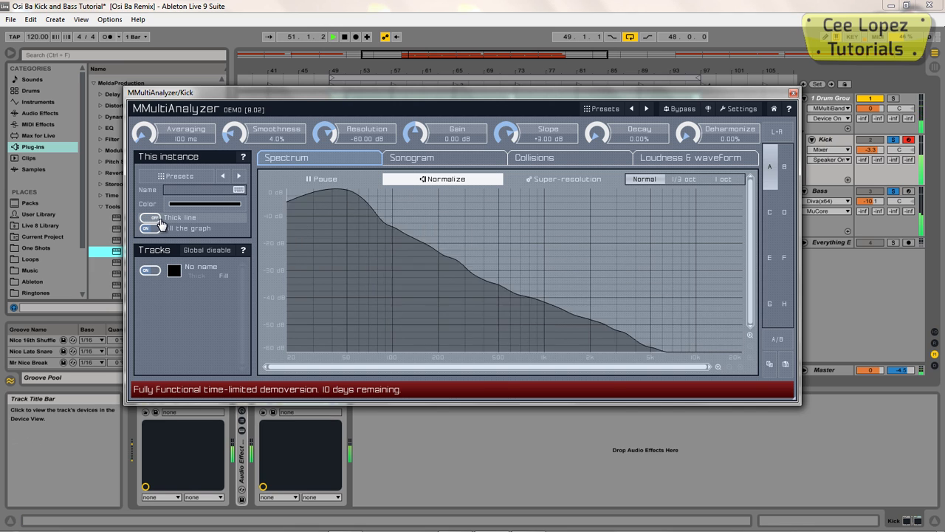
click(174, 271)
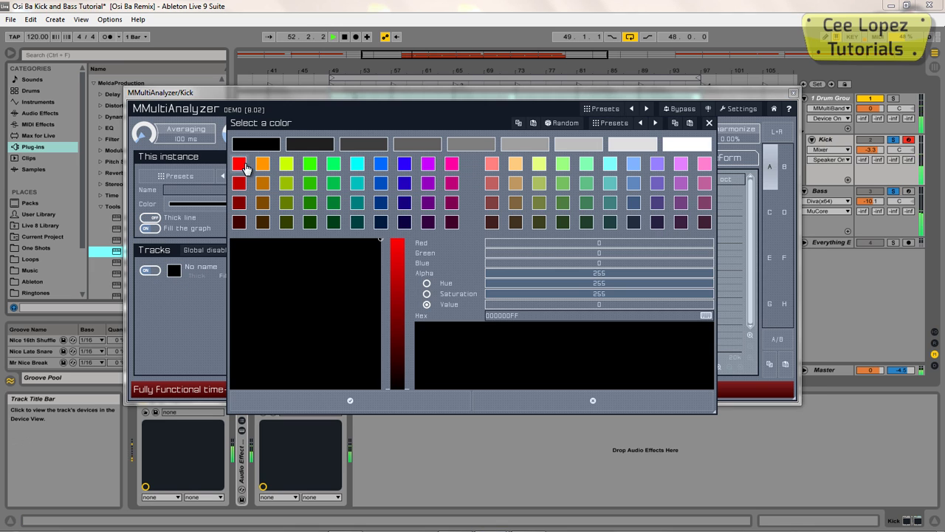
click(239, 163)
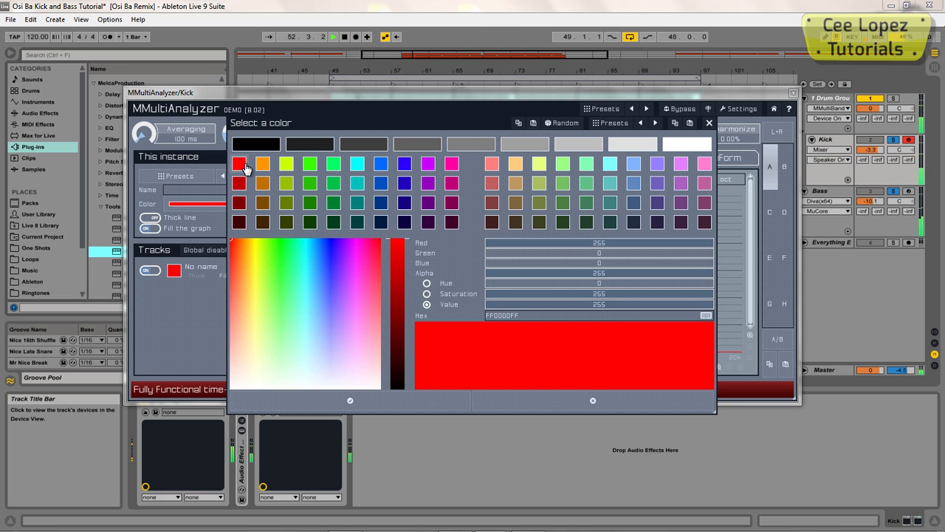
click(352, 403)
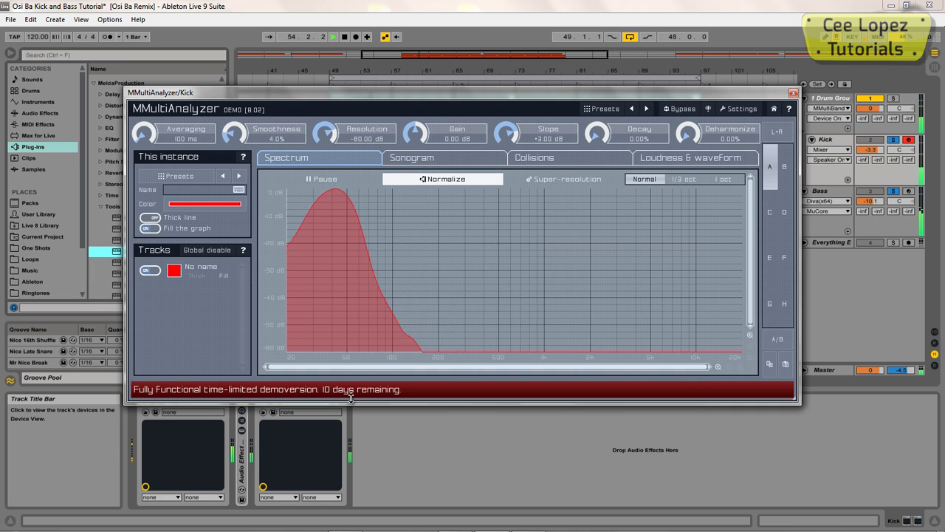
mouse_move(372, 198)
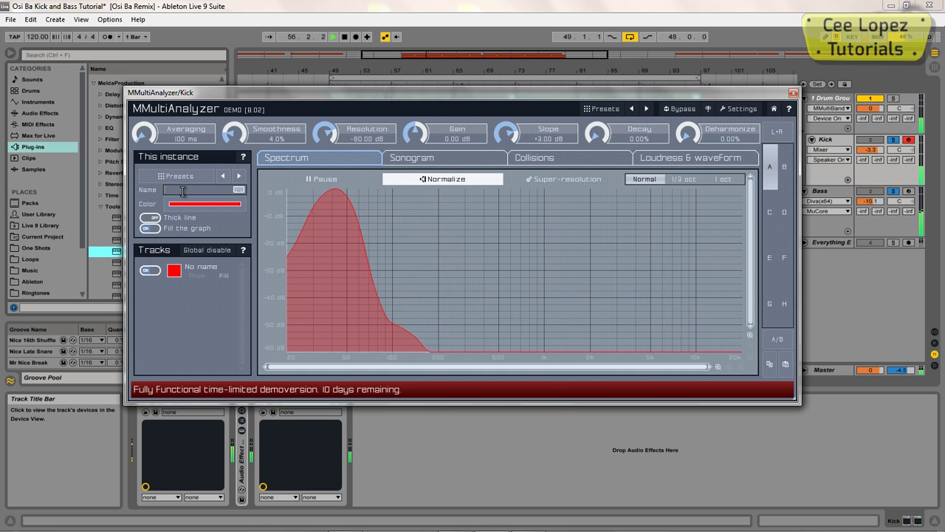
text(Ki)
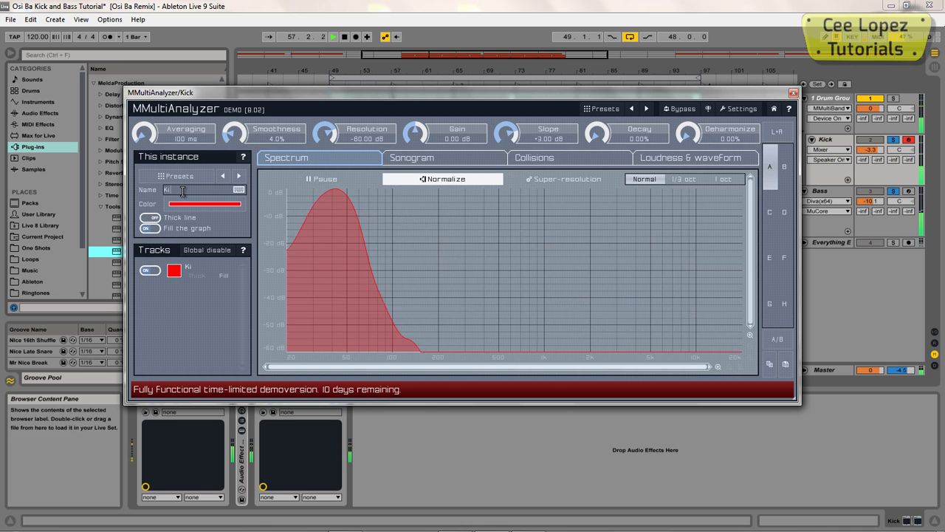
text(ck)
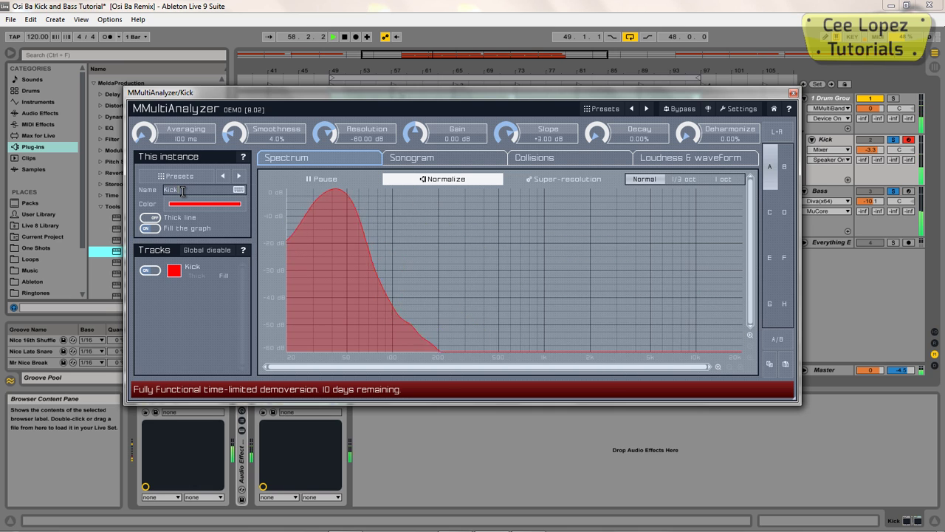
click(443, 178)
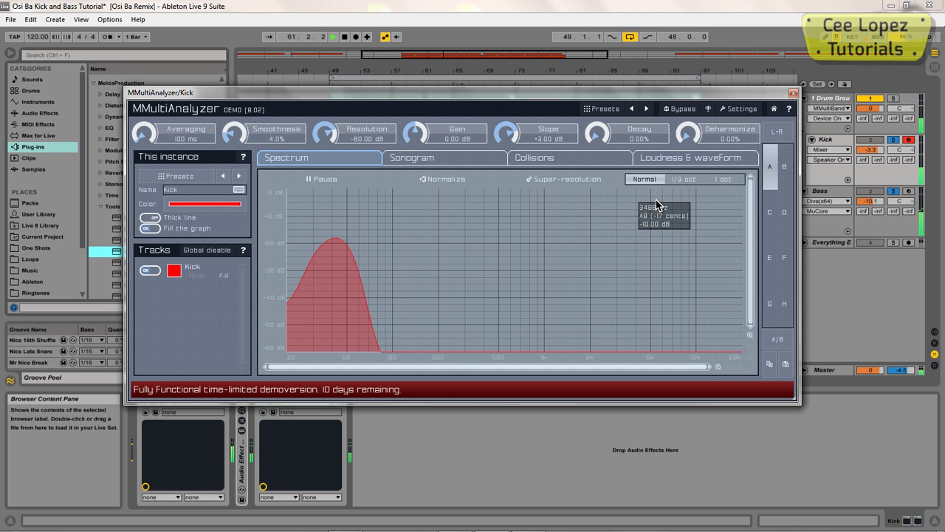
click(793, 93)
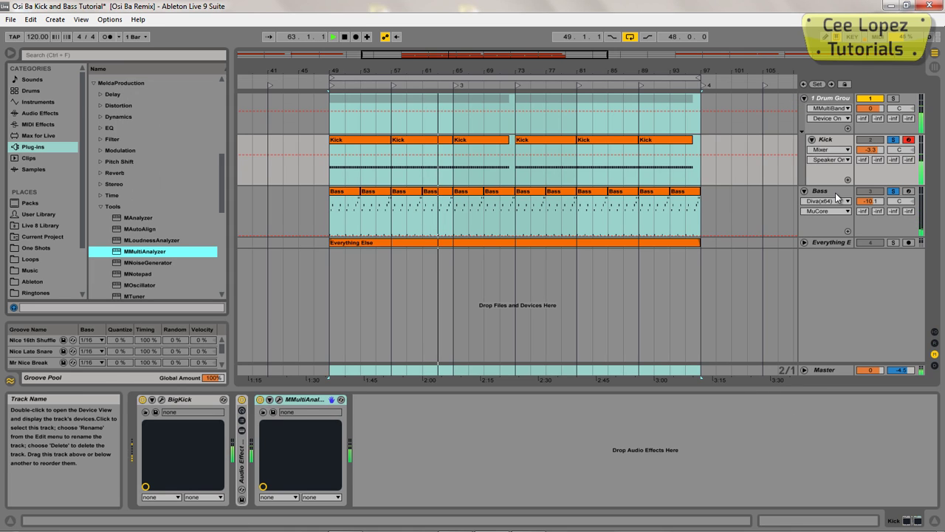
Stop playback, add MMultiAnalyzer to the Bass track, and restart playback
key(space)
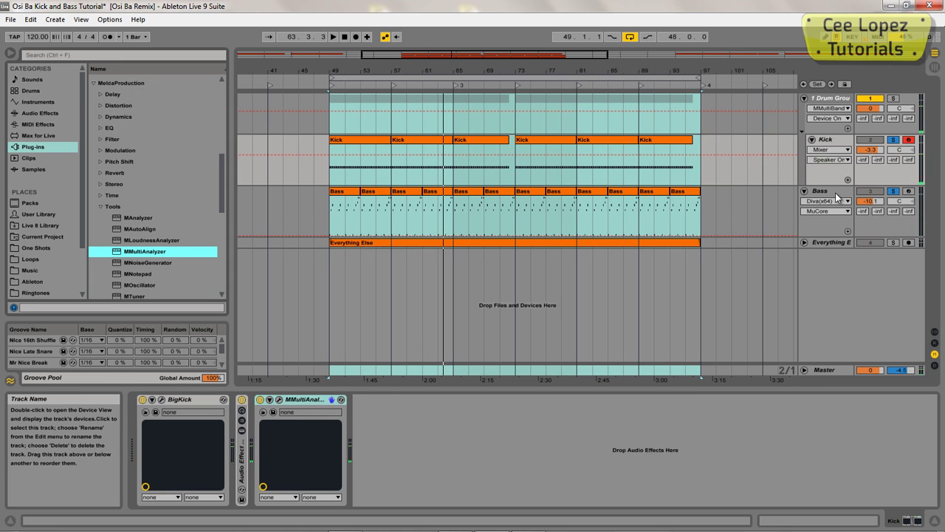
click(837, 197)
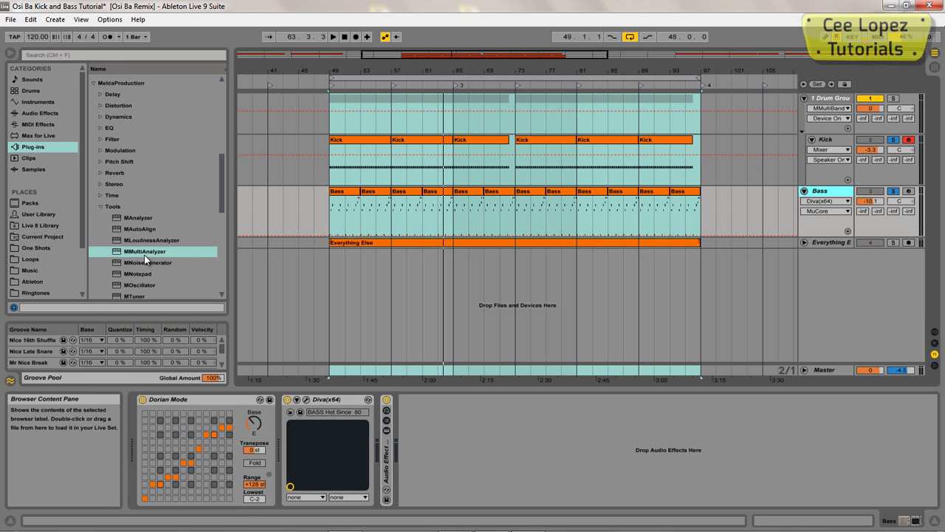
drag(124, 253, 259, 291)
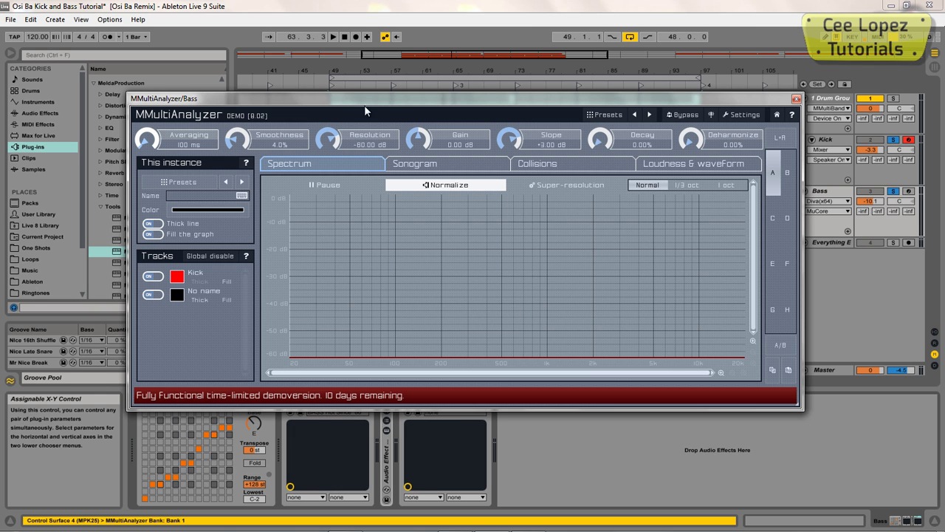
key(space)
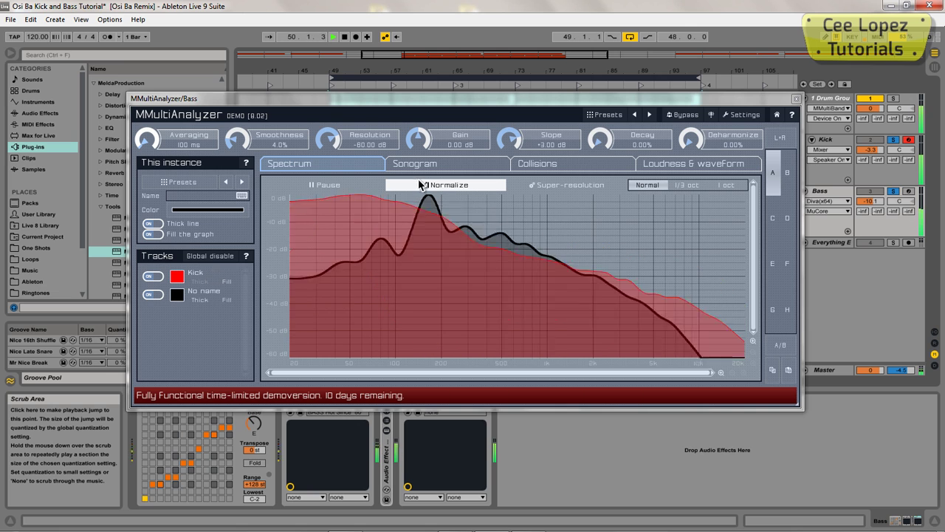
Turn Normalize off and give the second track a thin blue line named Bass
click(430, 184)
click(177, 296)
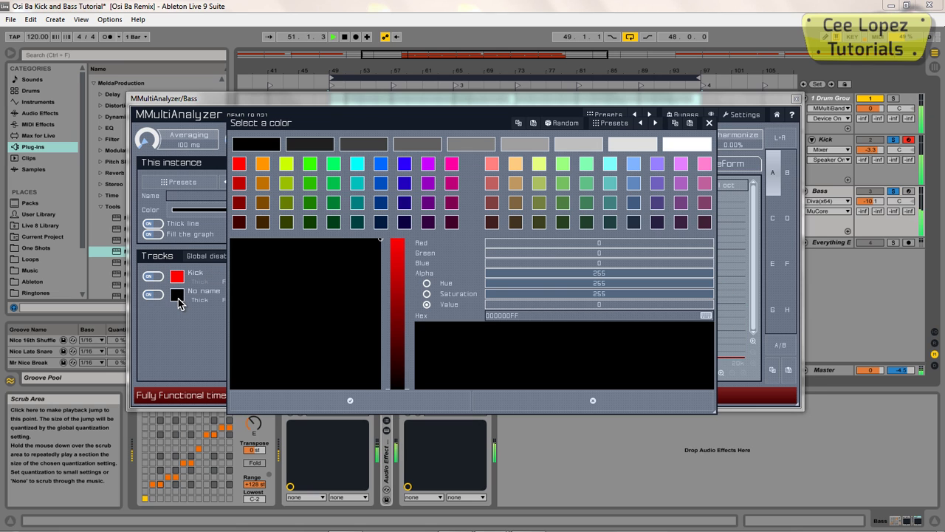
click(381, 168)
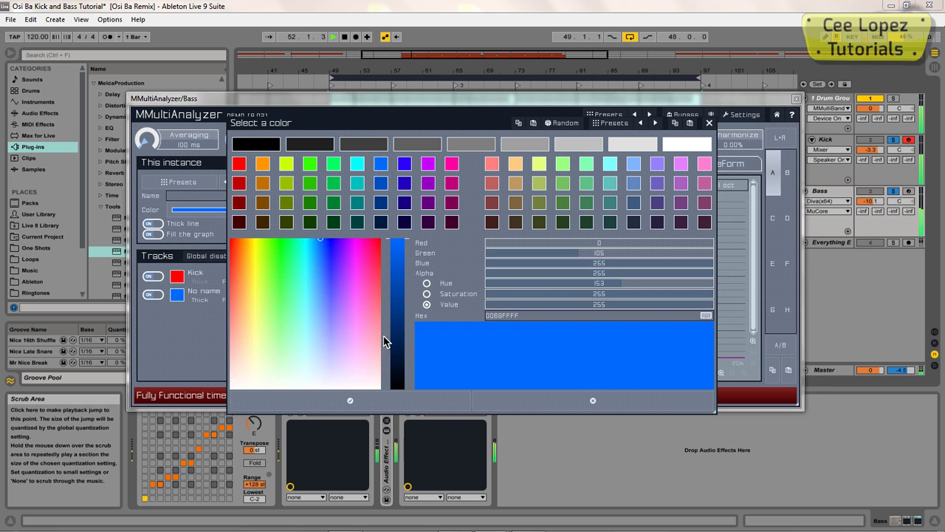
click(365, 401)
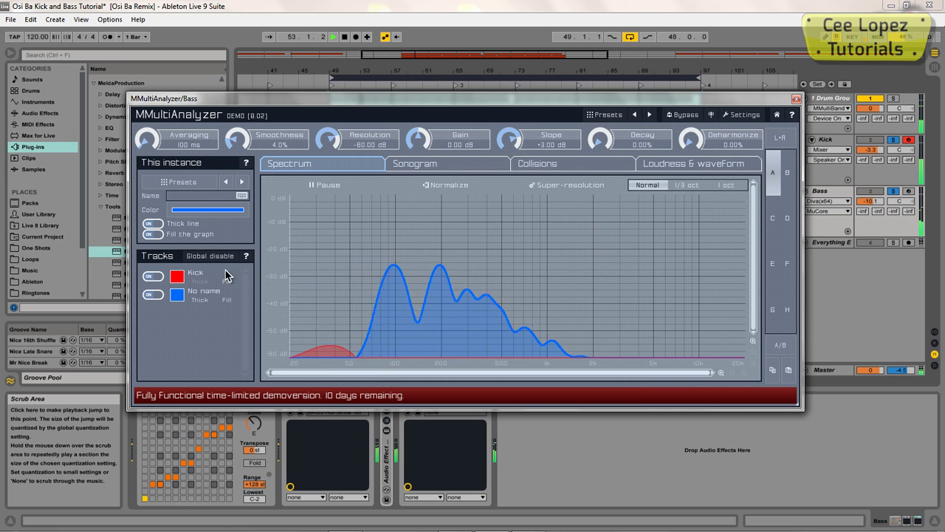
click(162, 226)
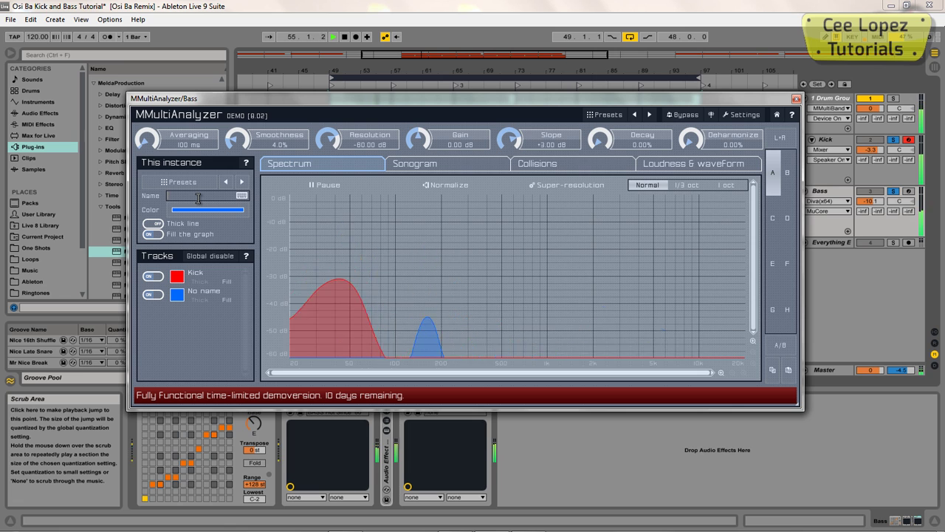
text(Bas)
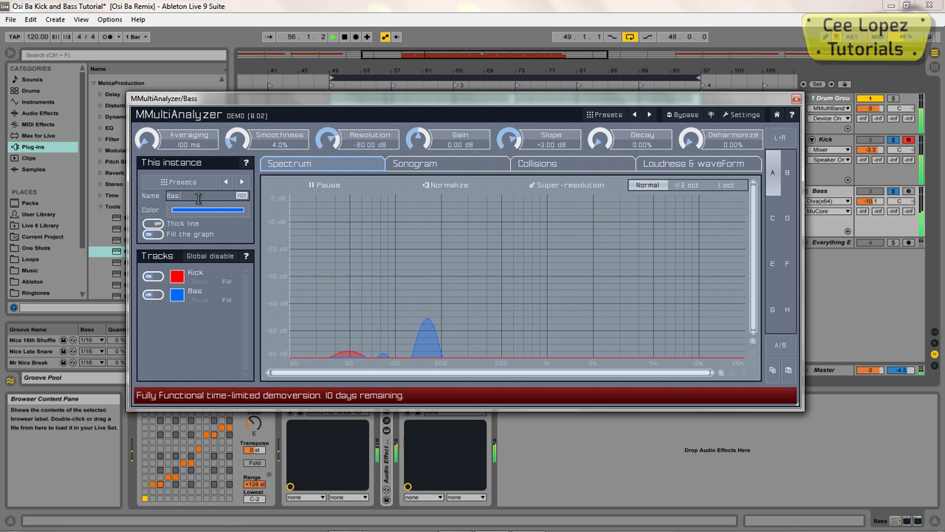
text(s)
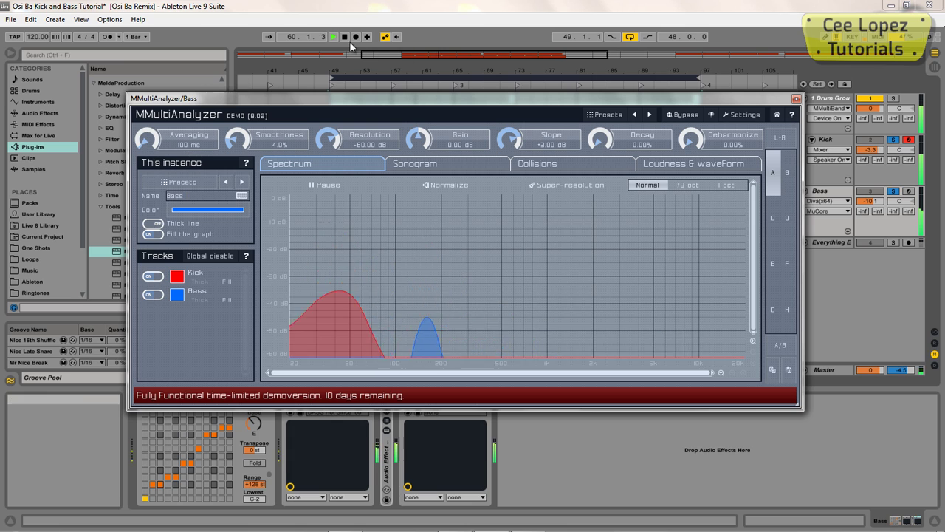
Select Kick then Bass, replay the loop to compare their spectra, then close the analyzer
key(space)
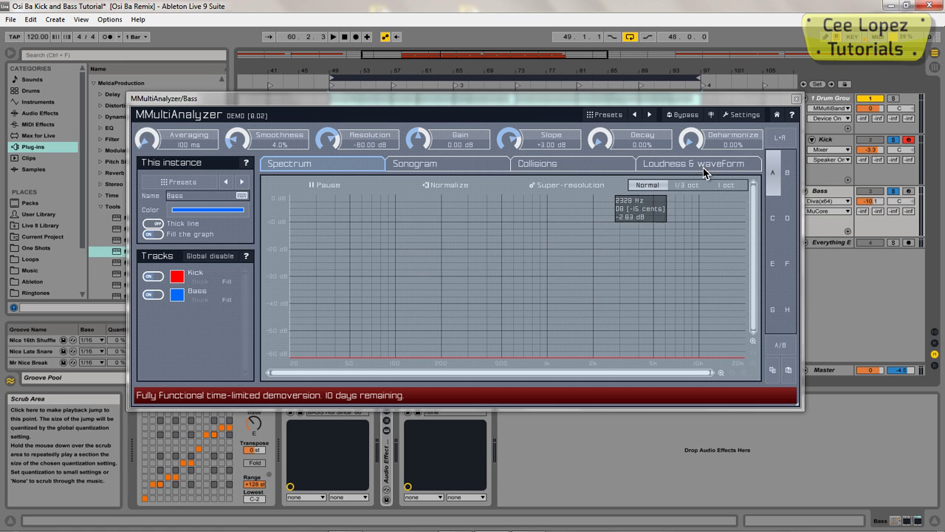
click(829, 141)
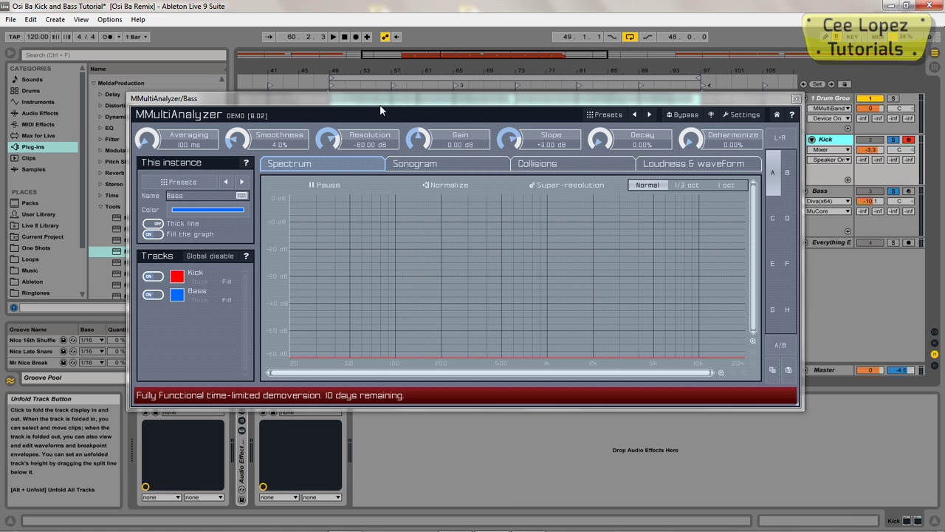
drag(347, 104, 336, 87)
click(831, 196)
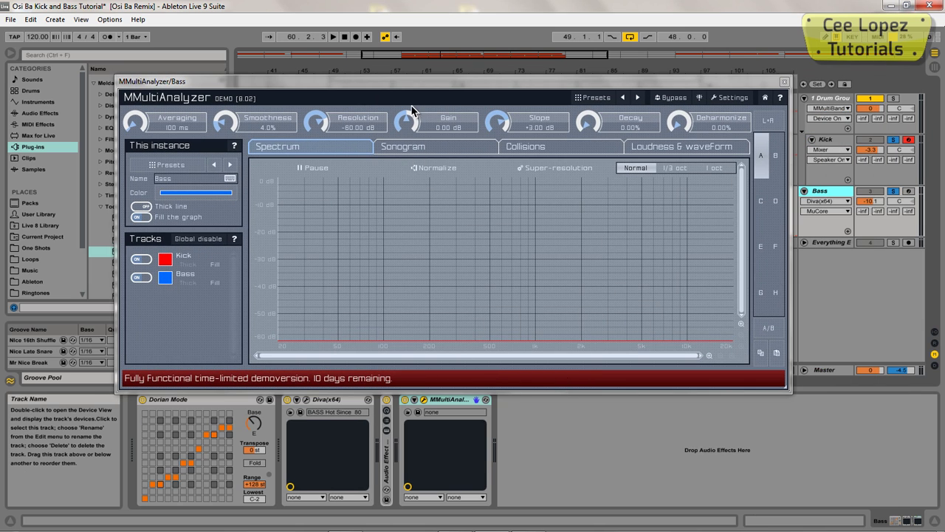
click(333, 36)
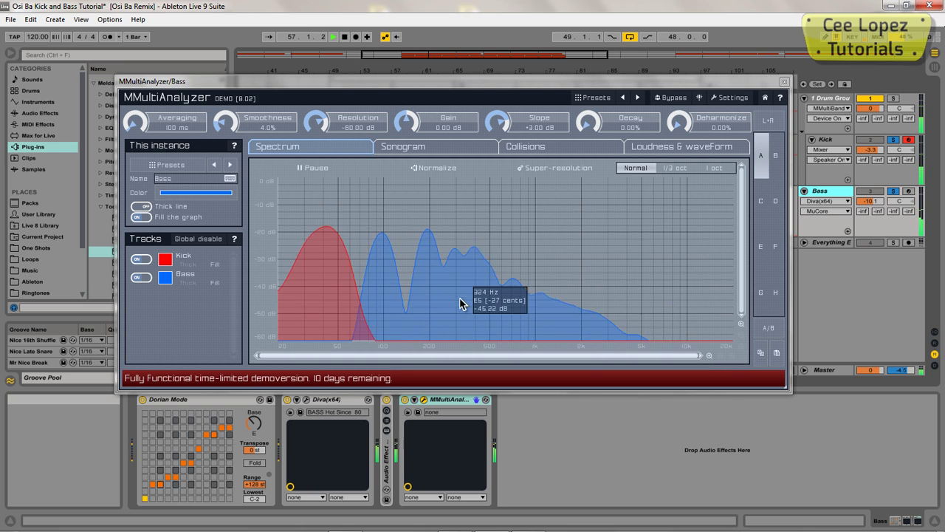
click(784, 82)
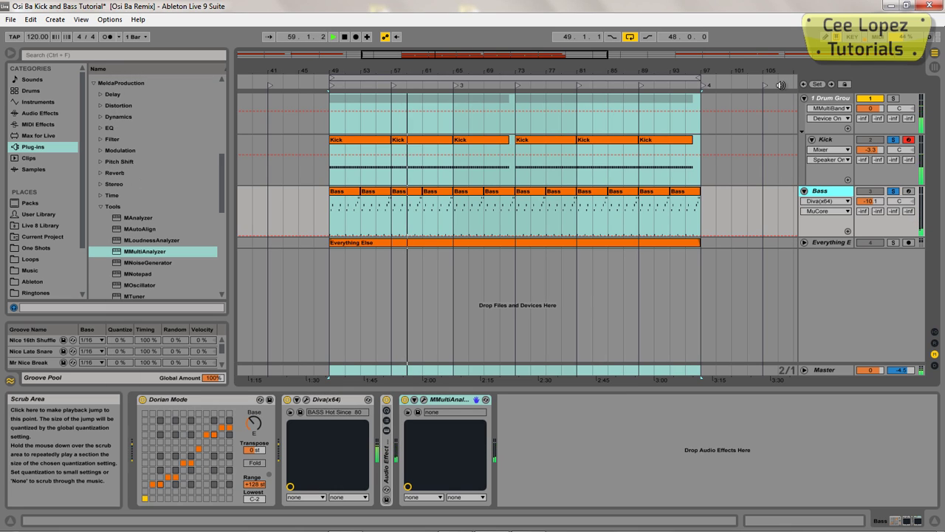
Stop playback and drag MAutoDynamicEq from MeldaProduction > EQ into Bass's chain before MMultiAnalyzer
key(space)
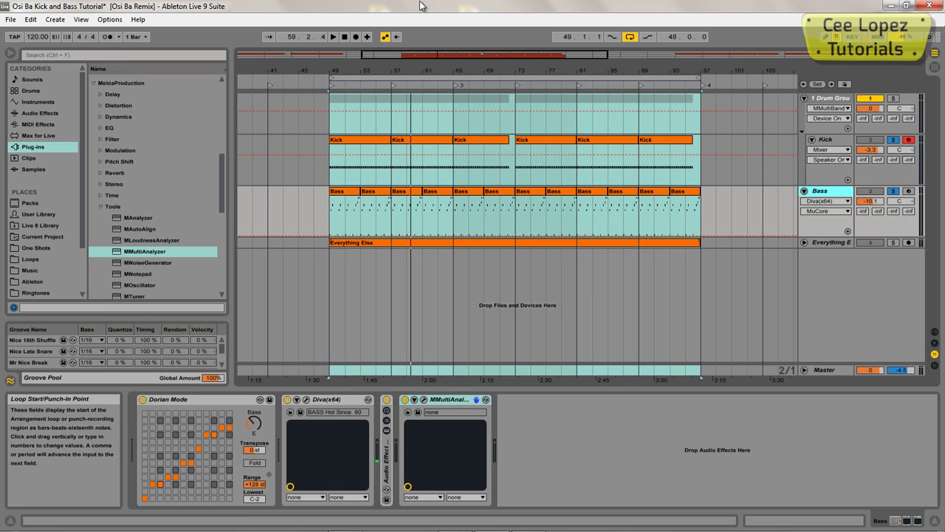
click(99, 128)
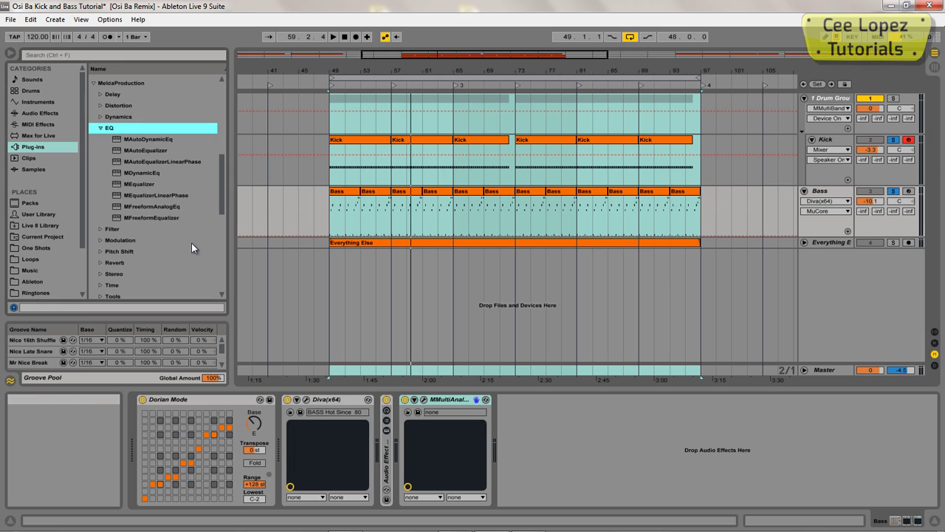
click(140, 139)
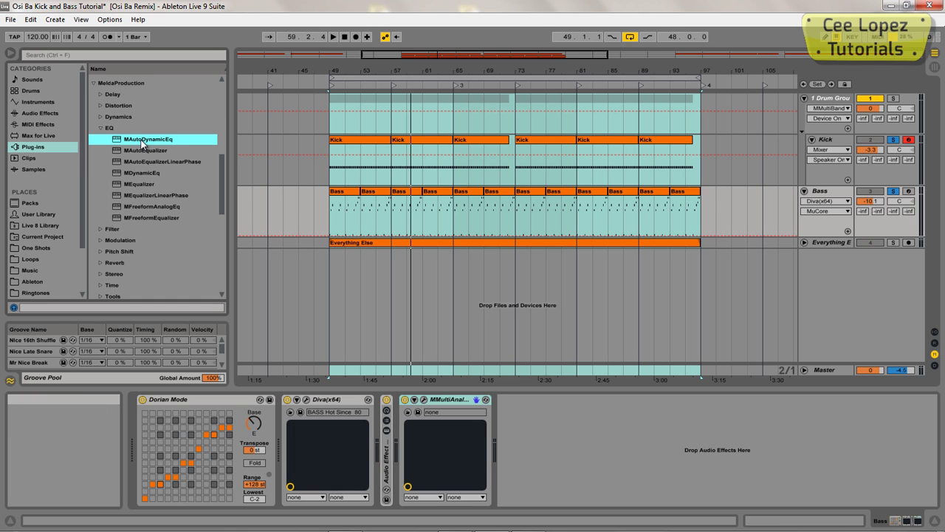
drag(142, 141, 400, 437)
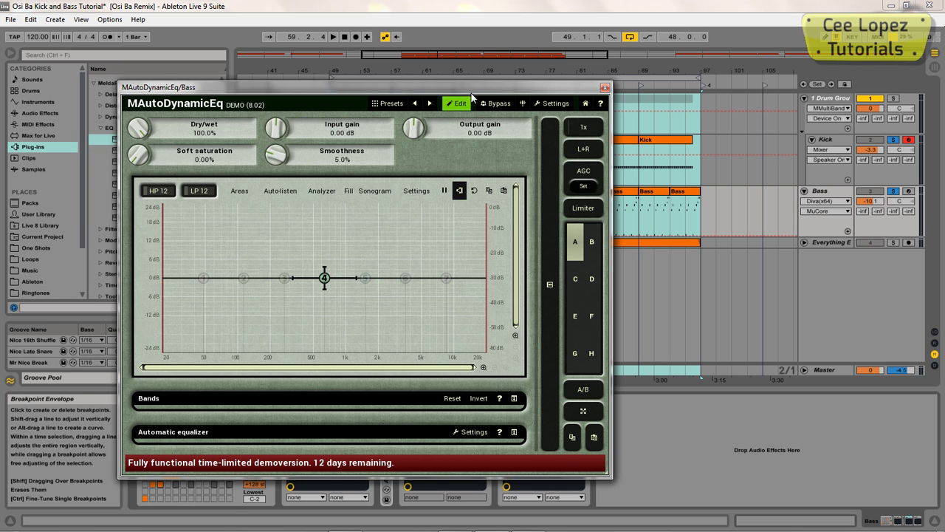
drag(474, 94, 853, 237)
click(834, 139)
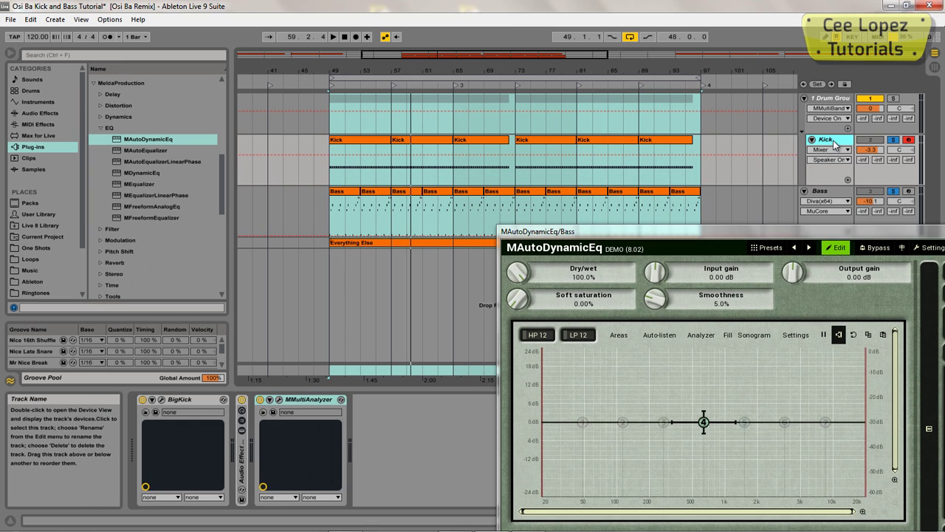
click(161, 399)
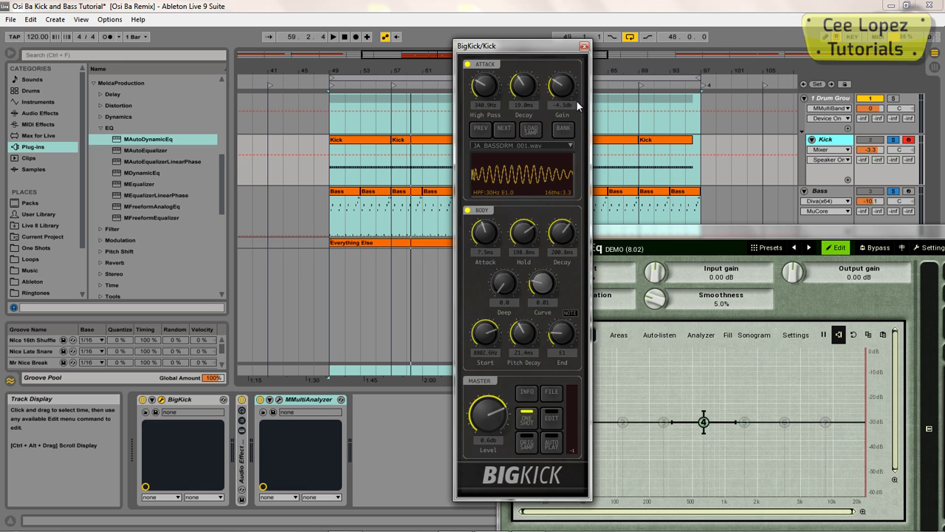
click(585, 47)
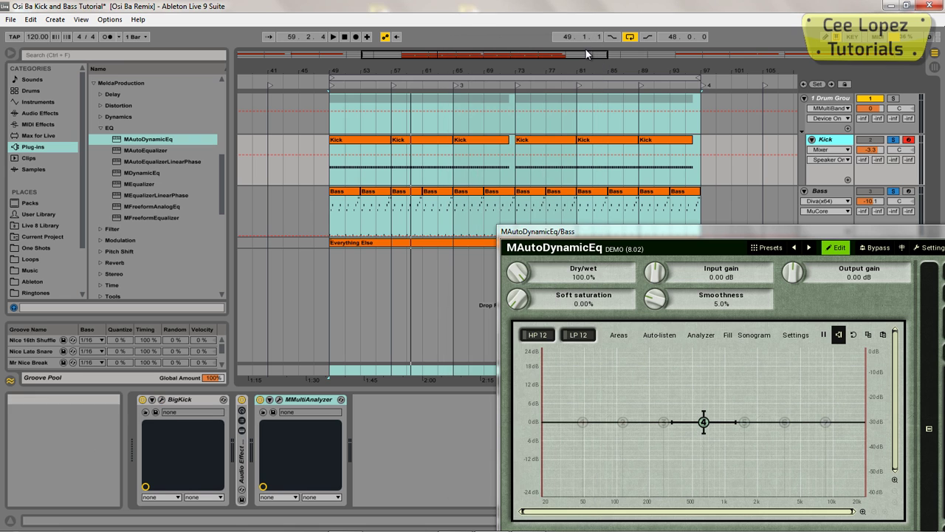
click(820, 191)
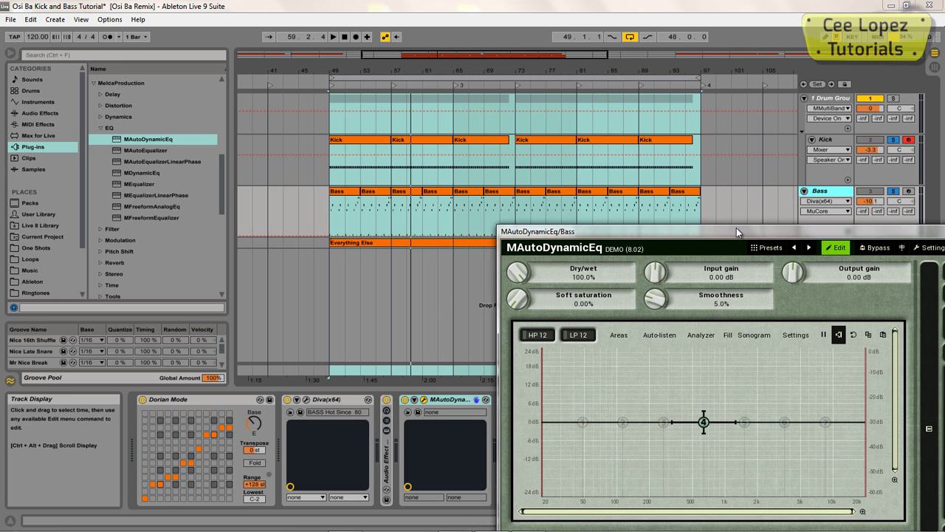
drag(747, 234, 550, 119)
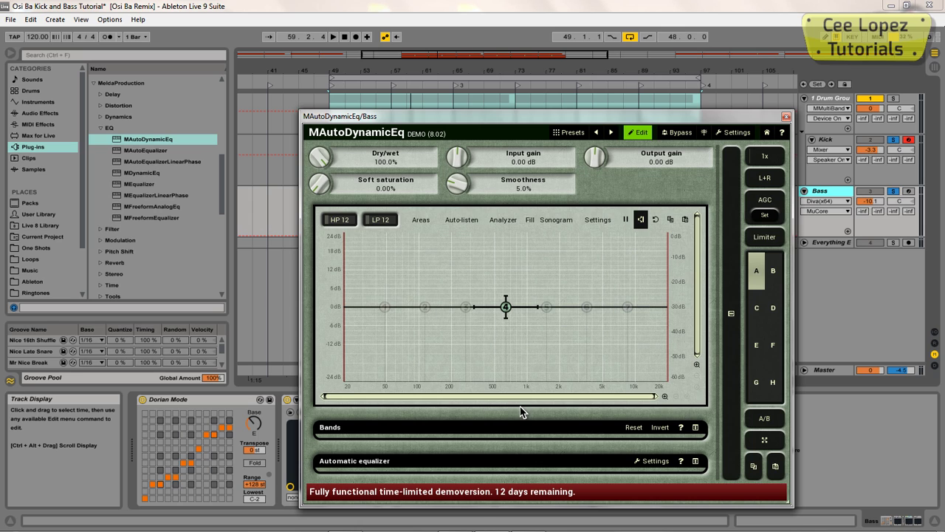
Start playback, activate EQ band 2 and open its detailed settings
key(space)
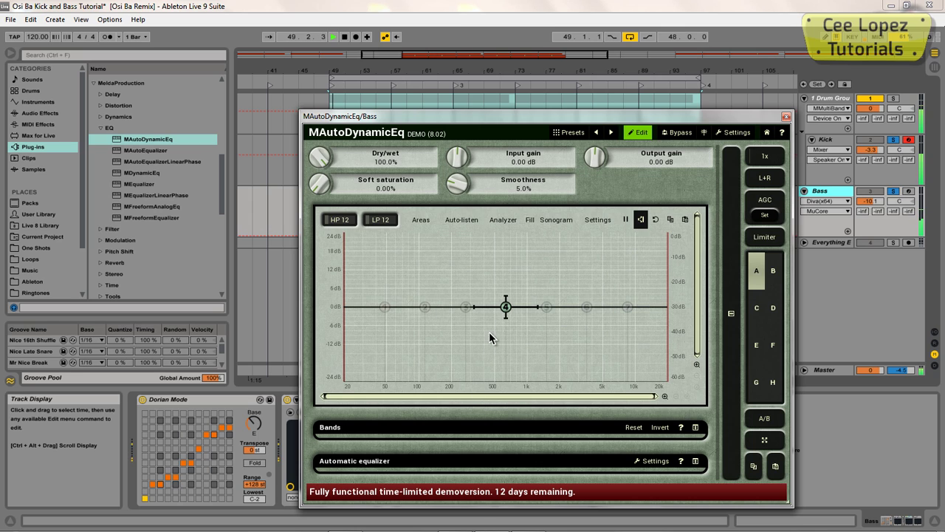
mouse_move(507, 306)
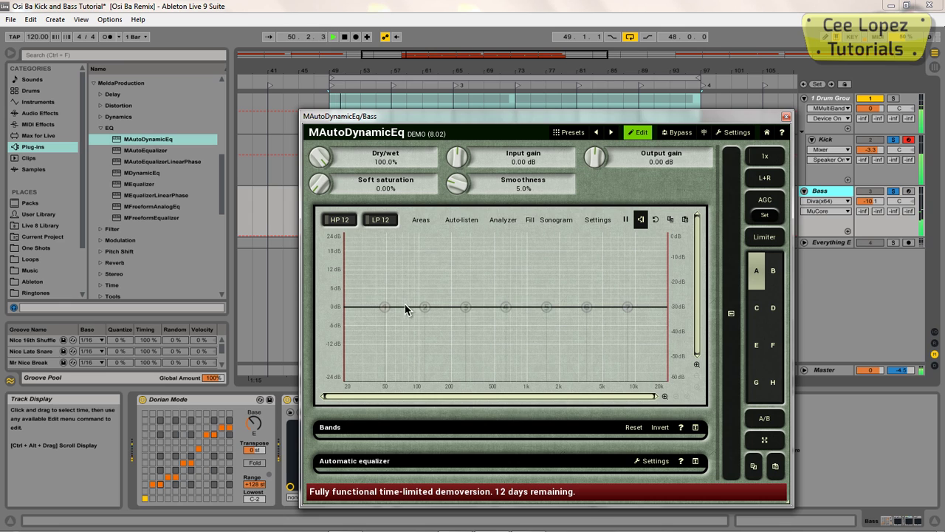
click(426, 308)
click(408, 435)
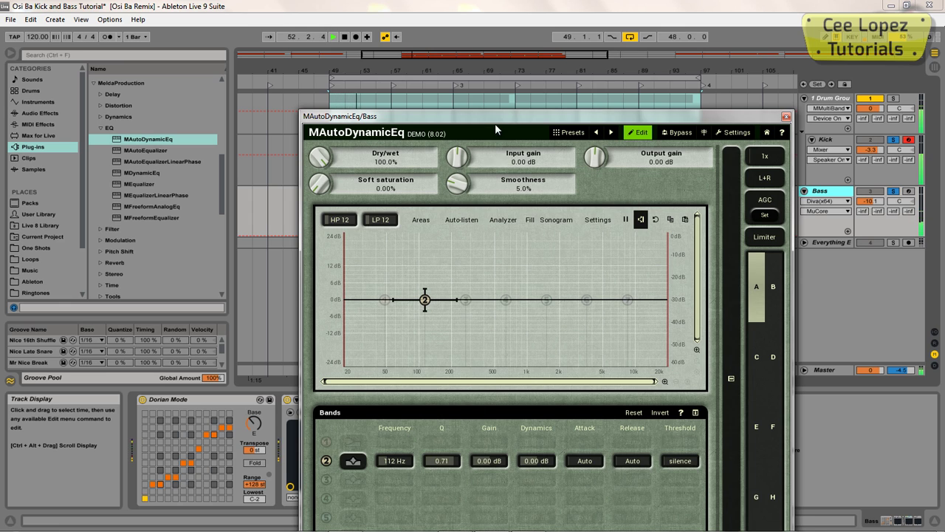
drag(494, 116, 504, 0)
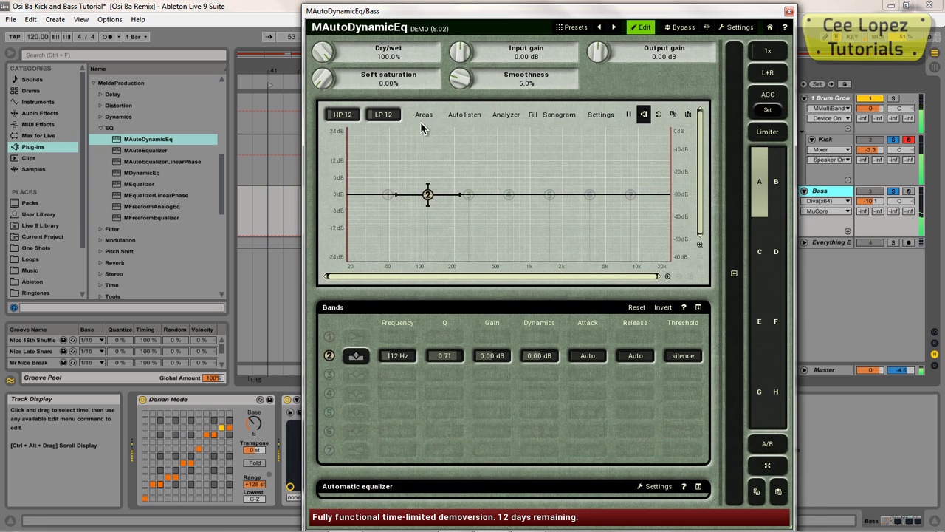
click(357, 357)
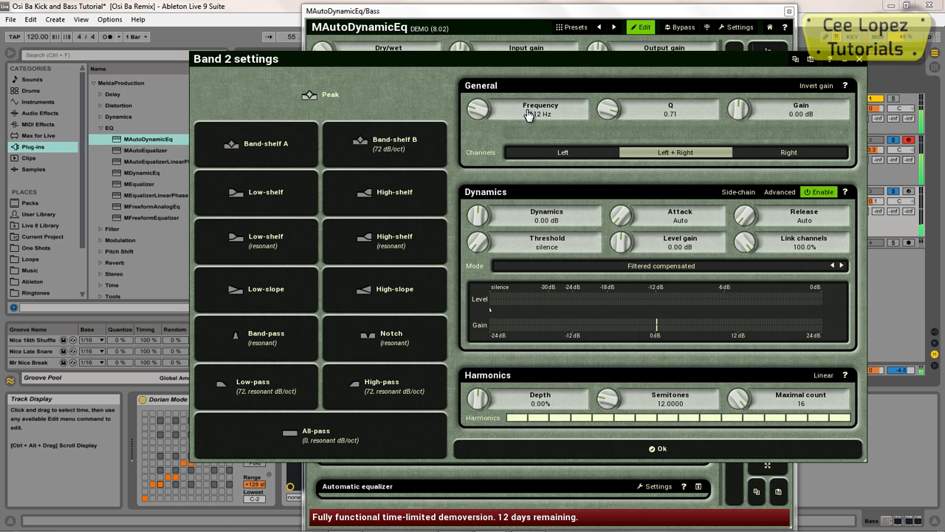
Set band 2's frequency to 41.2 Hz by picking the matching piano key
double_click(550, 119)
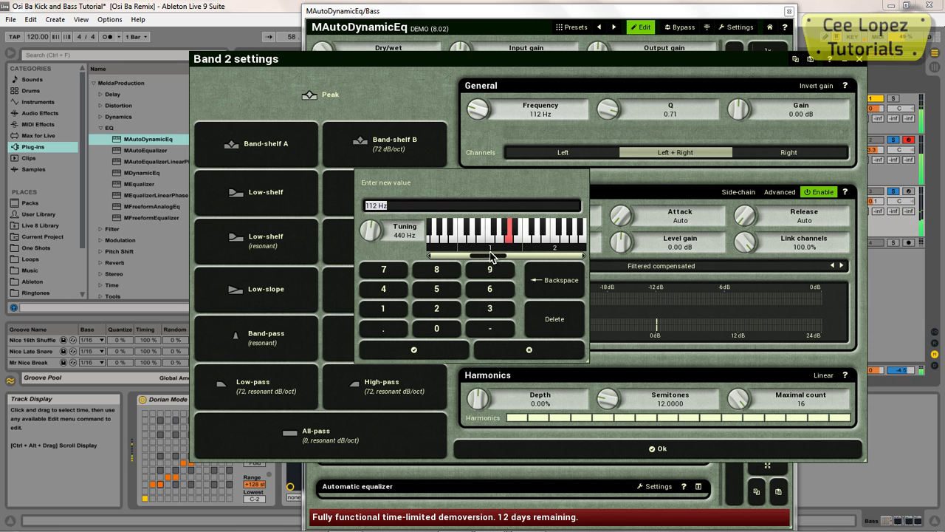
drag(456, 13, 155, 7)
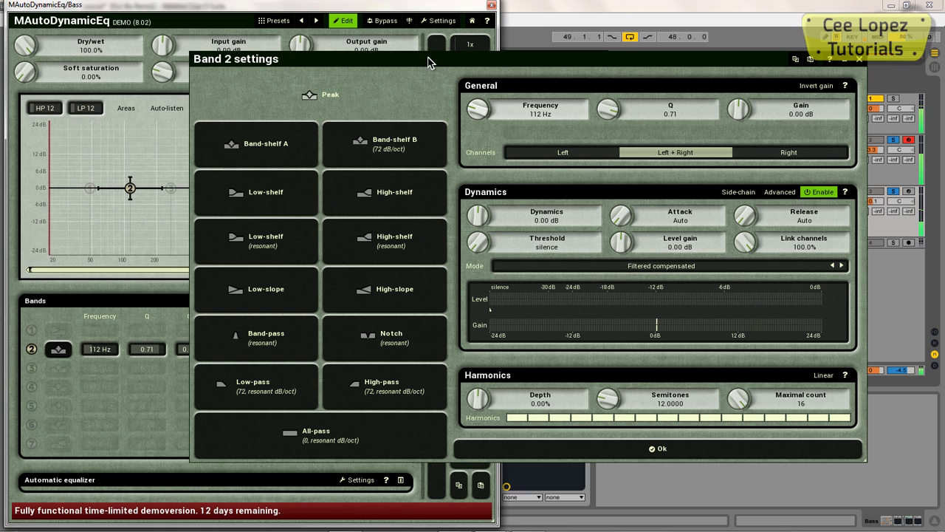
drag(433, 59, 548, 50)
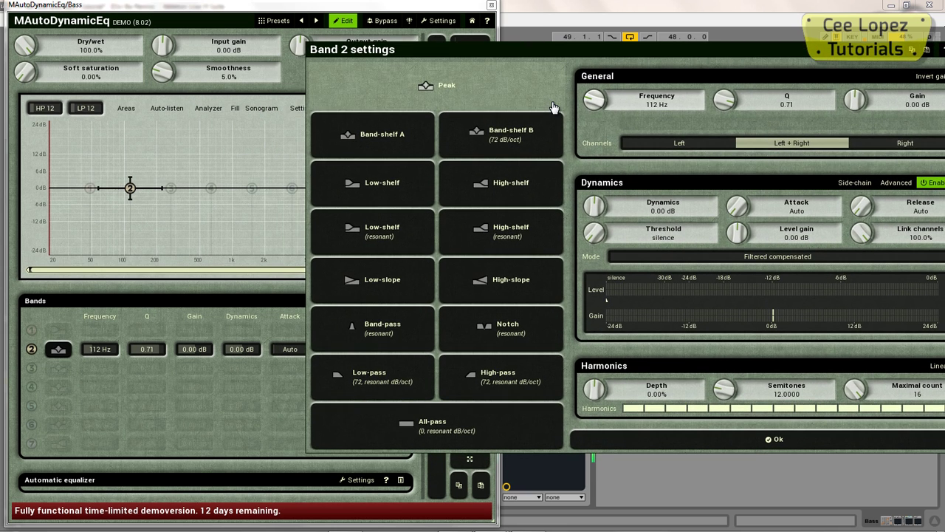
click(655, 106)
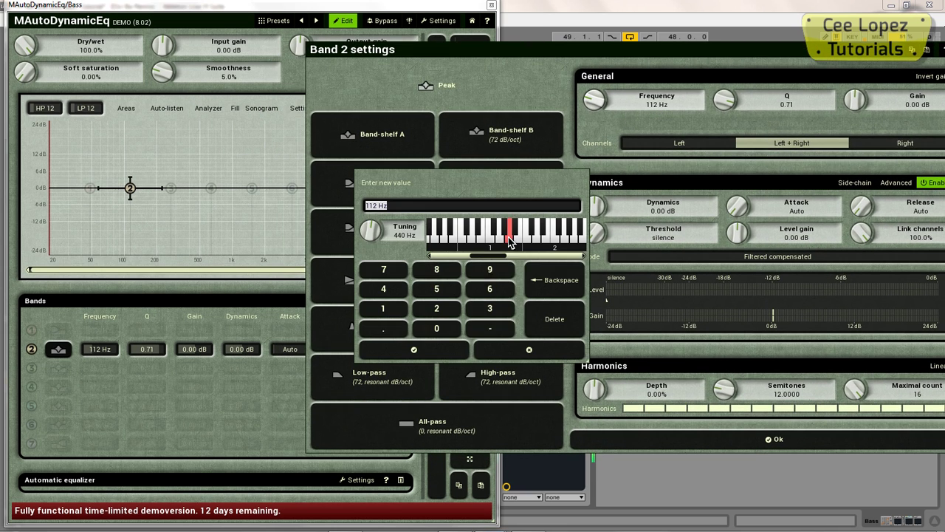
drag(500, 258, 489, 257)
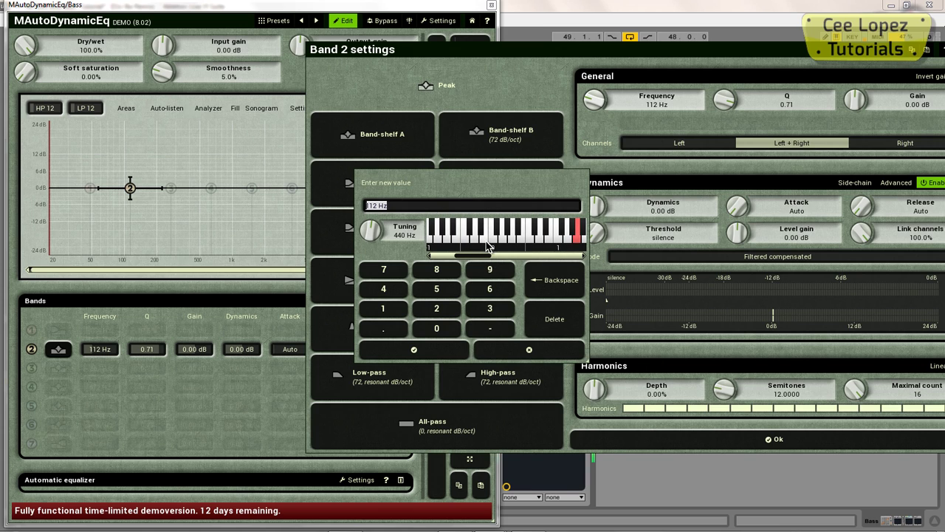
click(487, 246)
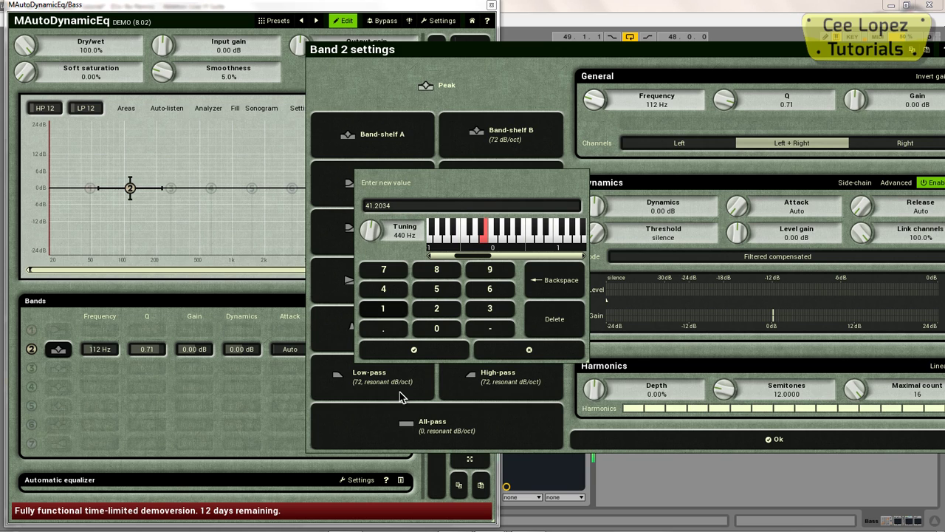
click(414, 351)
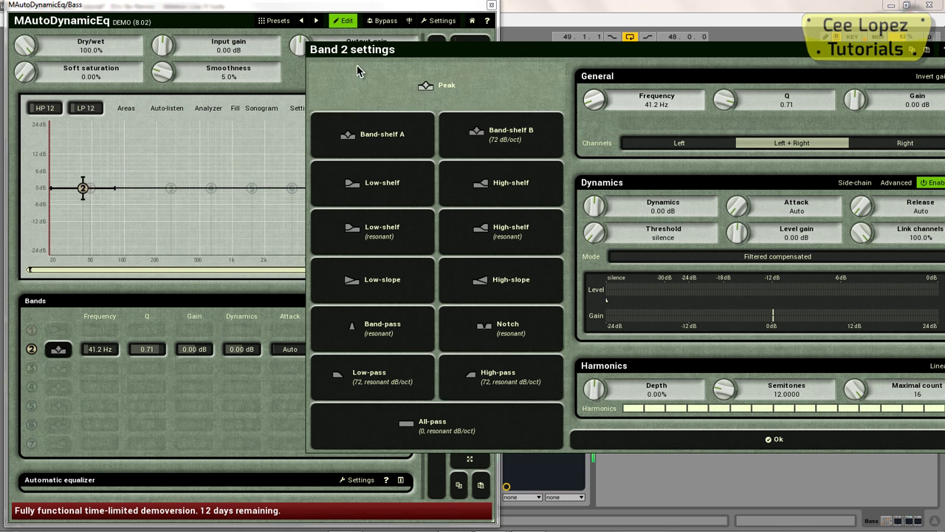
drag(413, 55, 334, 99)
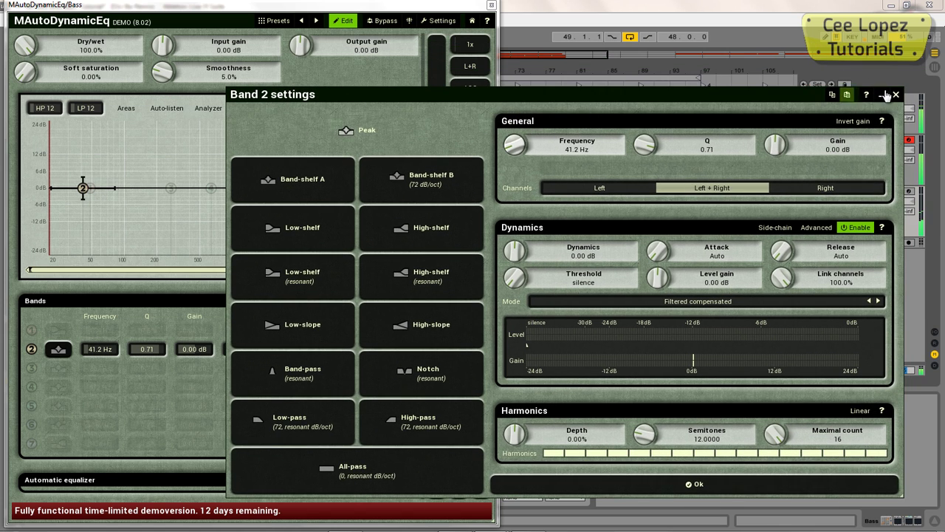
Close band 2 settings, turn on the EQ's live spectrum analyzer, and close the EQ window
click(895, 94)
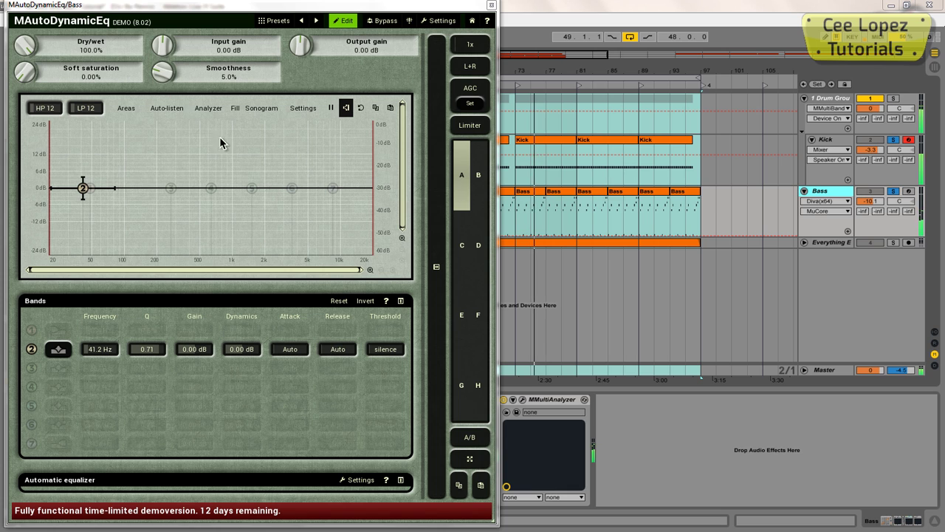
click(203, 108)
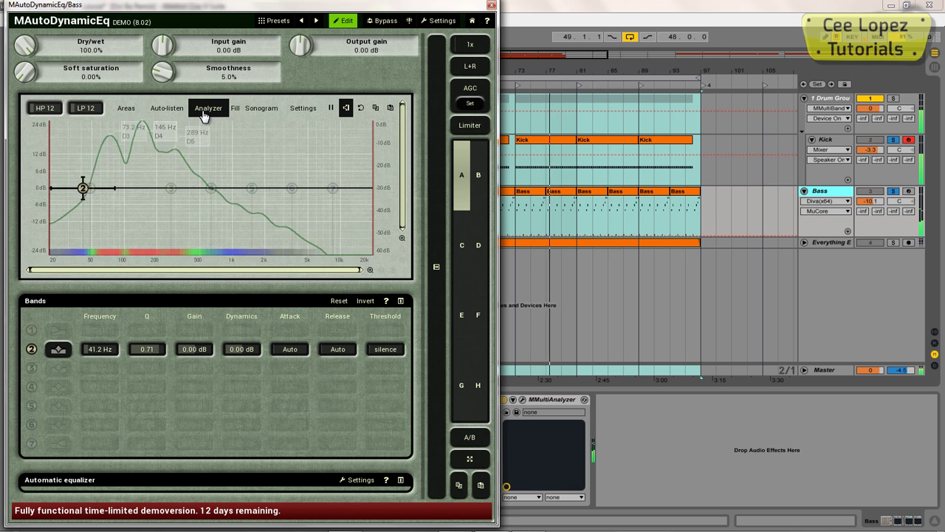
click(491, 7)
Duplicate the Kick track with Ctrl+D and delete MMultiAnalyzer from the copy
click(827, 143)
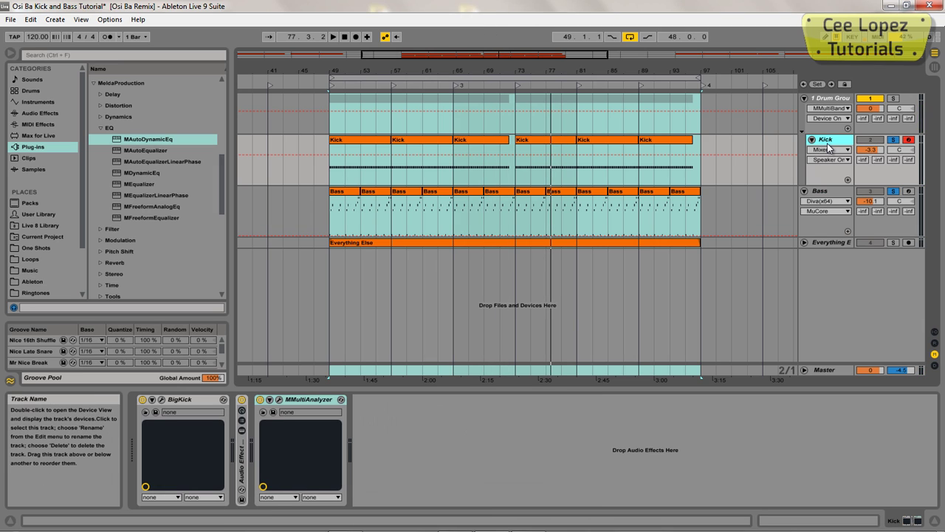
right_click(828, 147)
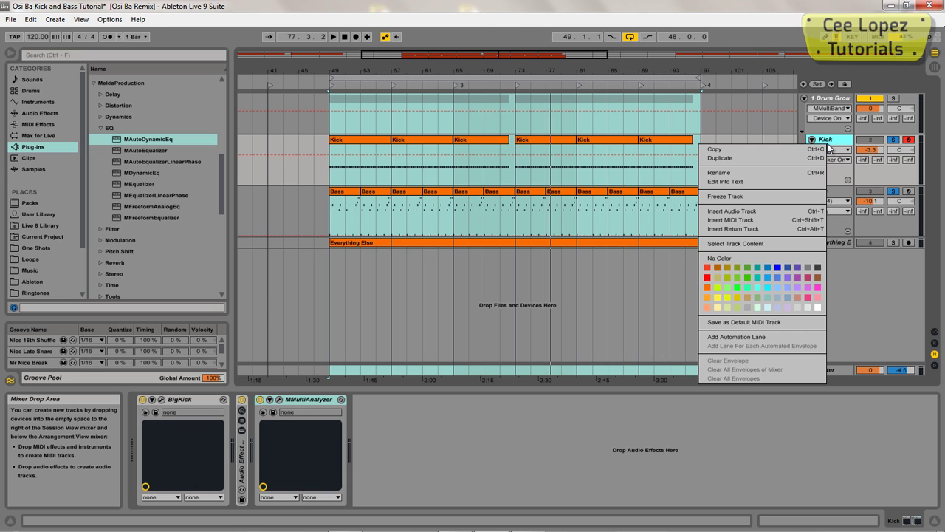
click(835, 145)
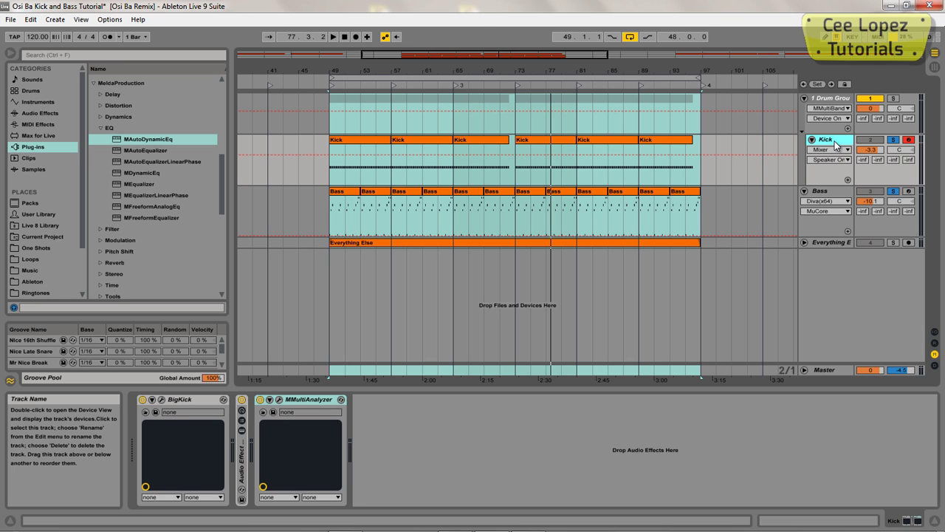
key(ctrl+d)
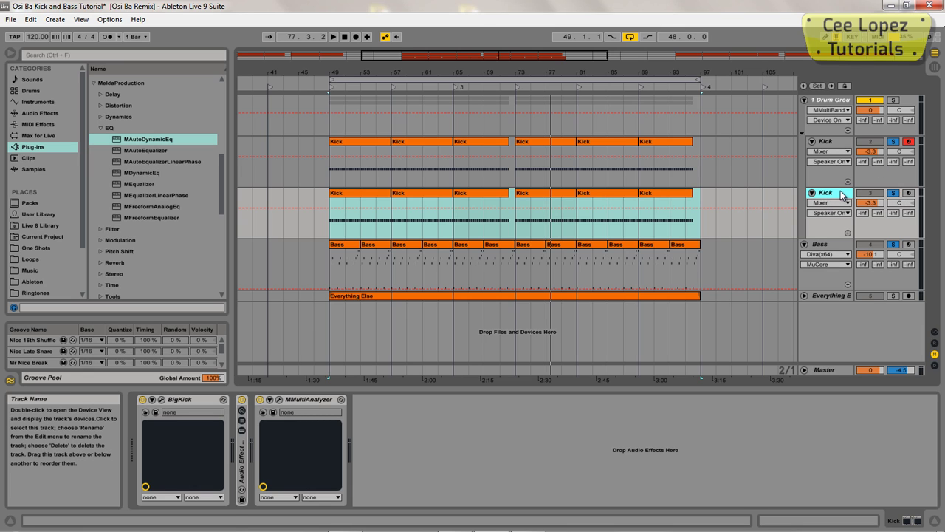
click(309, 407)
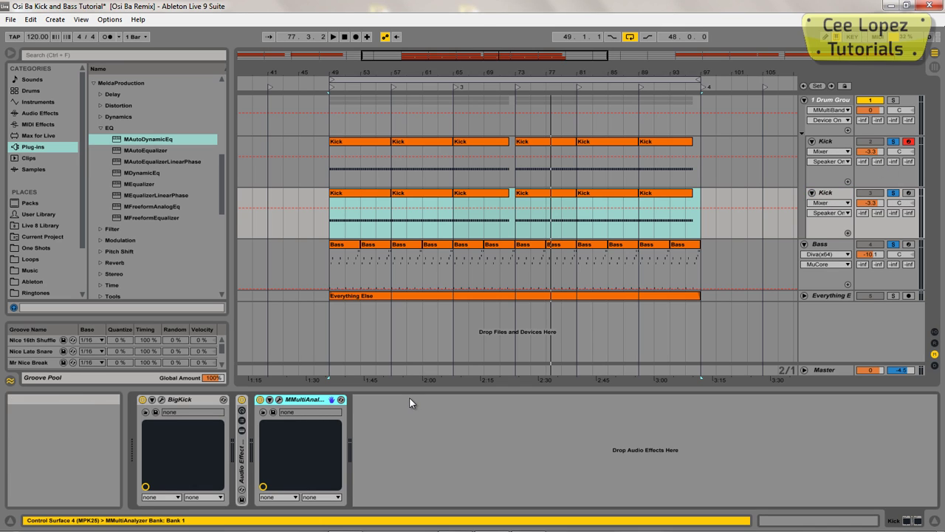
key(Delete)
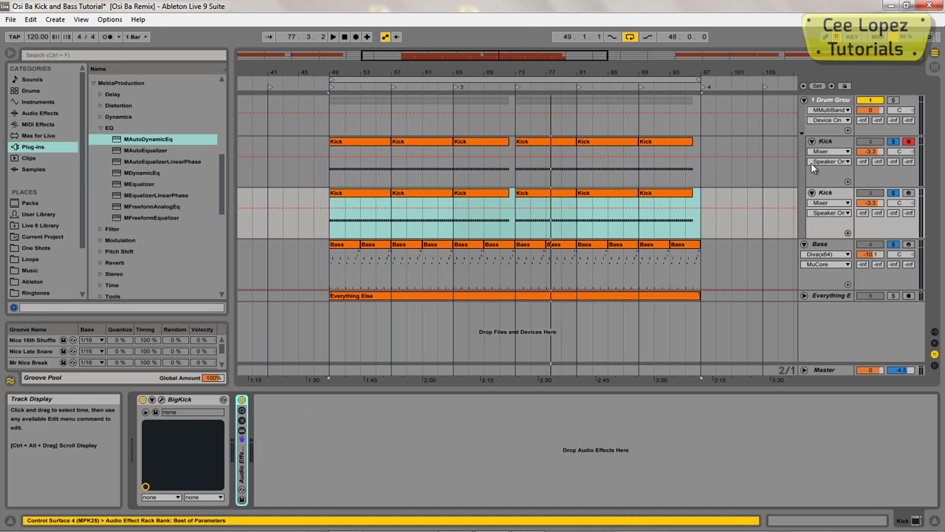
Rename the copy SC, route its output to Bass's MAutoDynamicEq sidechain, then select Bass's MMultiAnalyzer
click(827, 193)
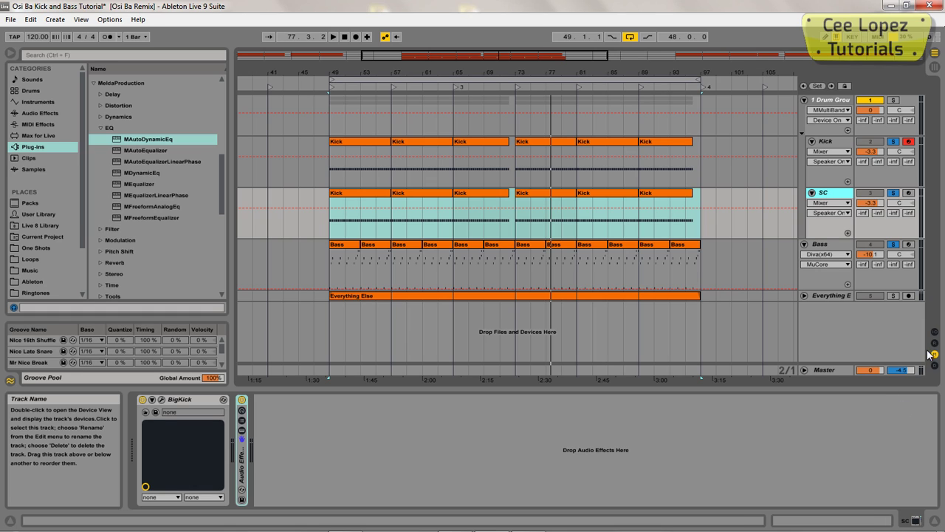
click(935, 336)
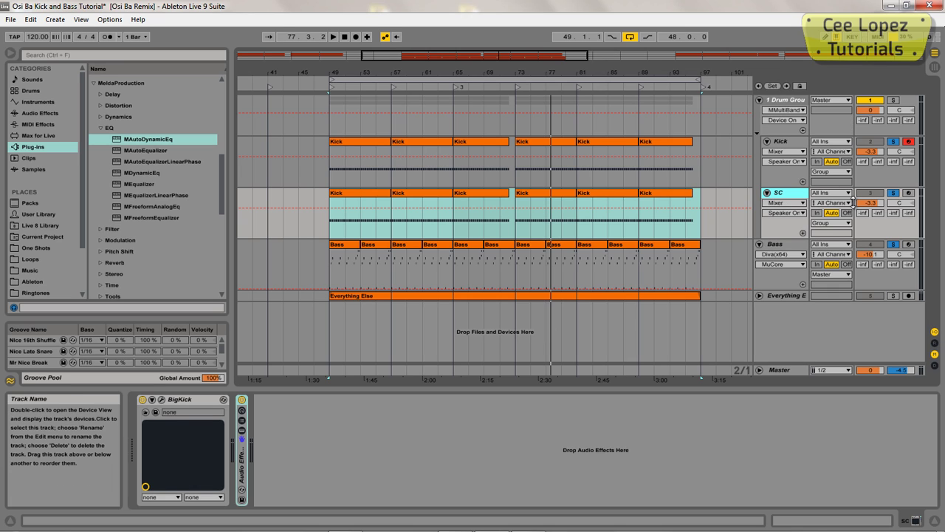
click(847, 223)
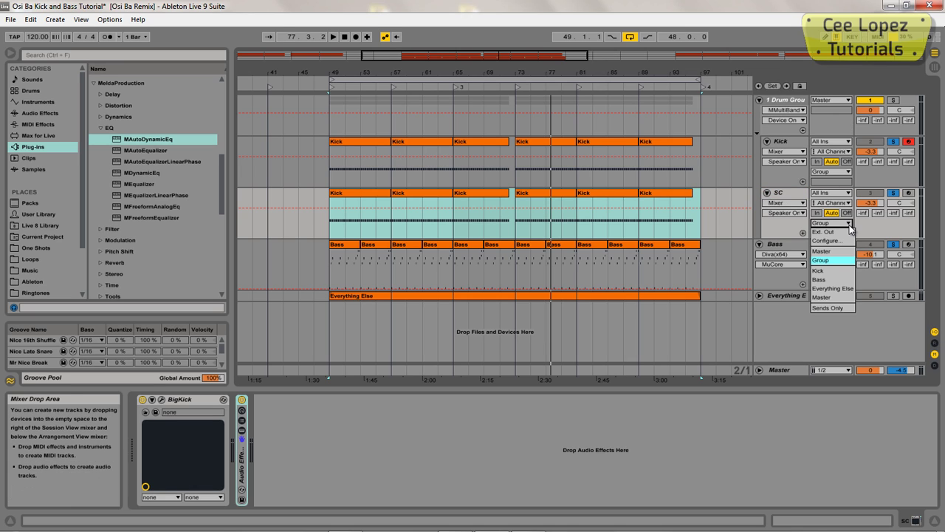
click(841, 281)
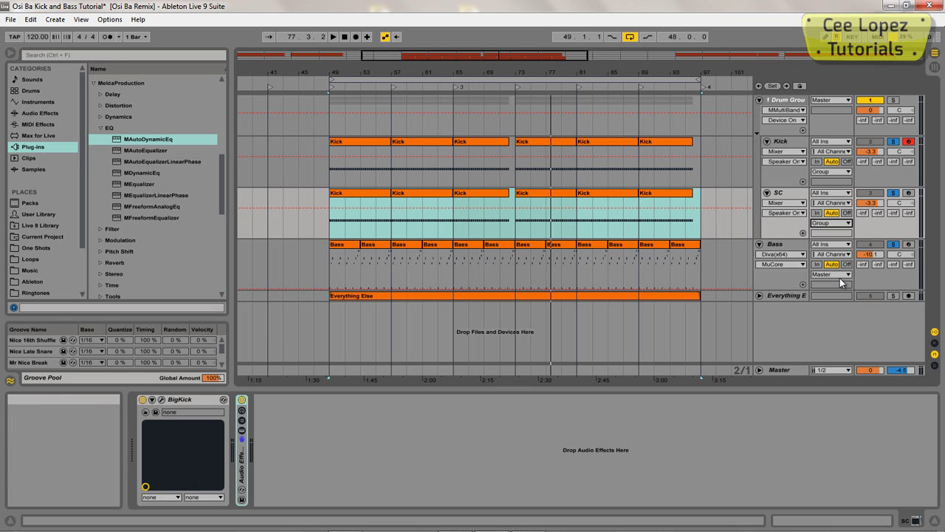
click(849, 233)
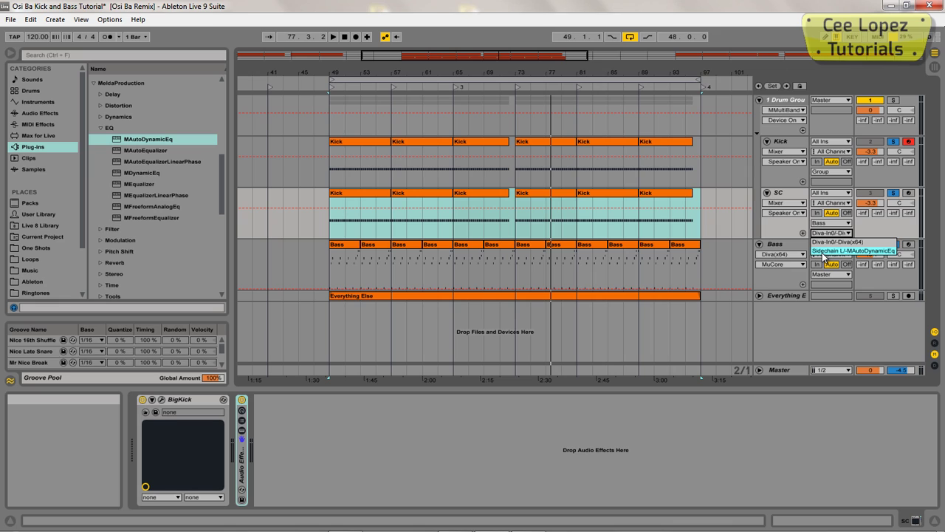
click(878, 252)
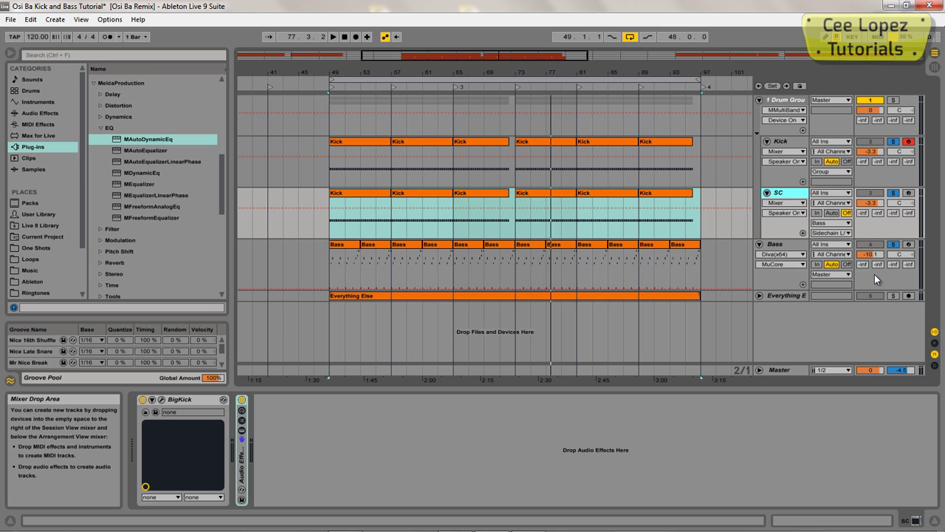
click(783, 247)
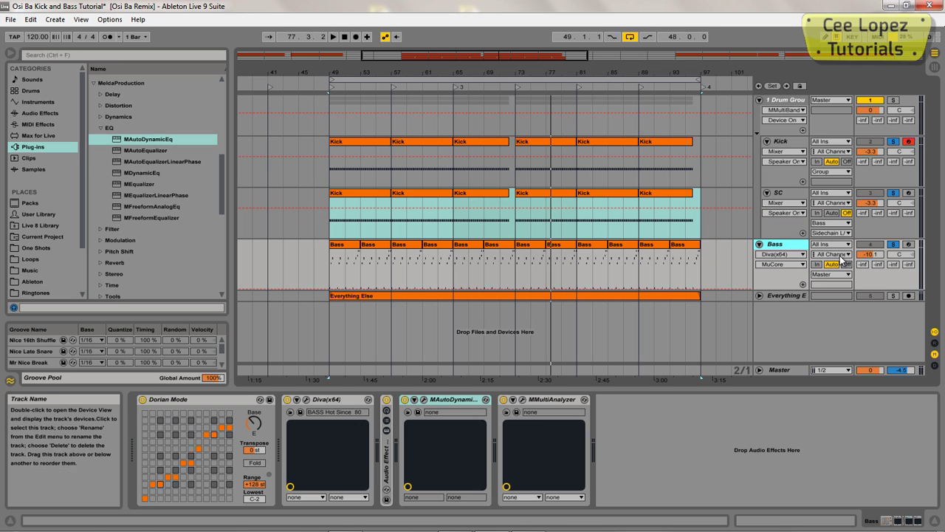
click(547, 400)
Swap MMultiAnalyzer for MAutoDynamicEq and open band 2's settings with Side-chain dynamics enabled
click(523, 399)
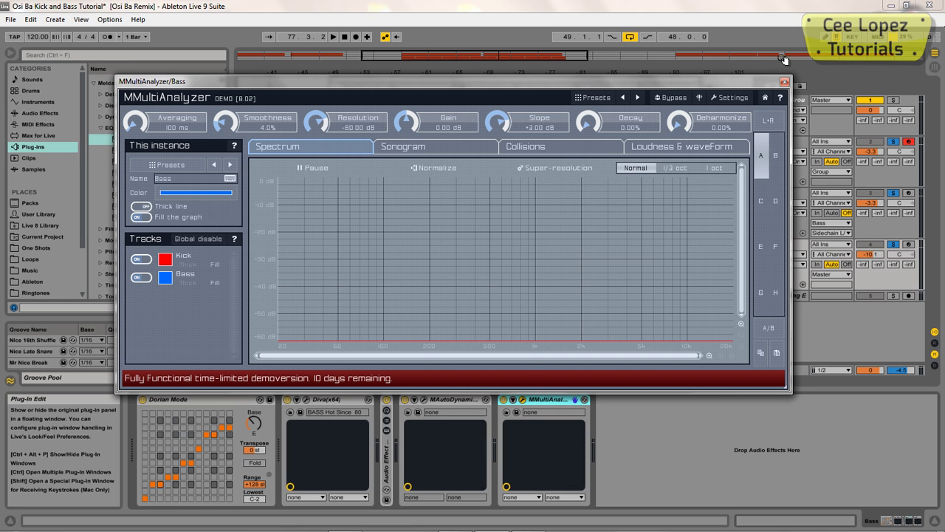
click(784, 81)
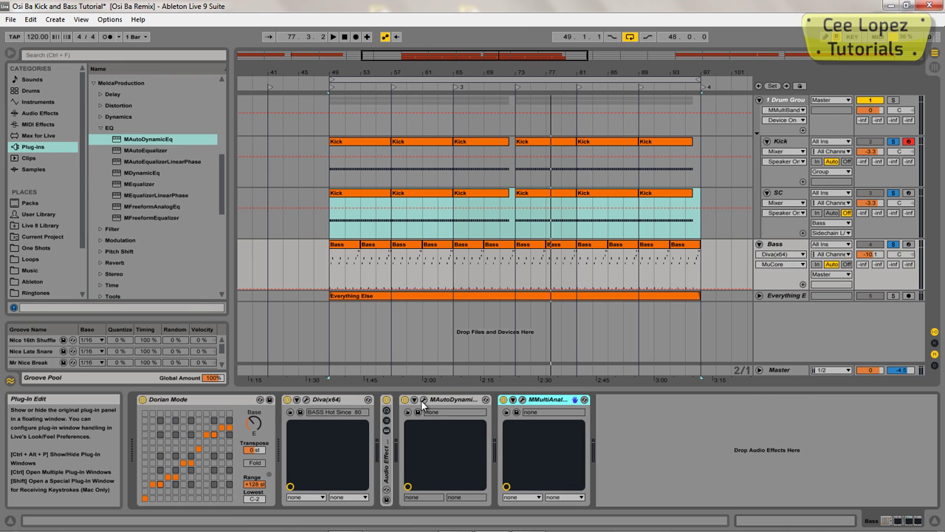
click(425, 399)
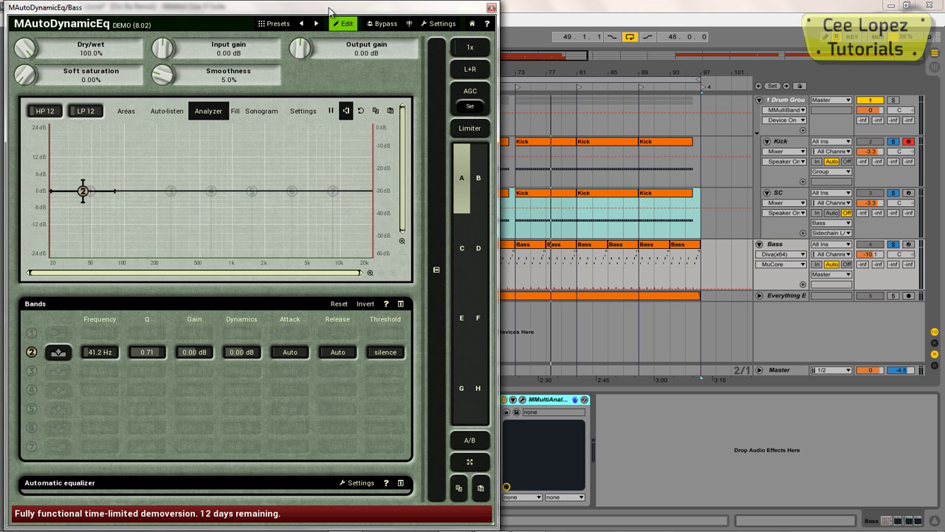
mouse_move(330, 13)
mouse_down()
mouse_move(488, 5)
mouse_move(381, 6)
mouse_move(350, 87)
mouse_move(330, 31)
mouse_up()
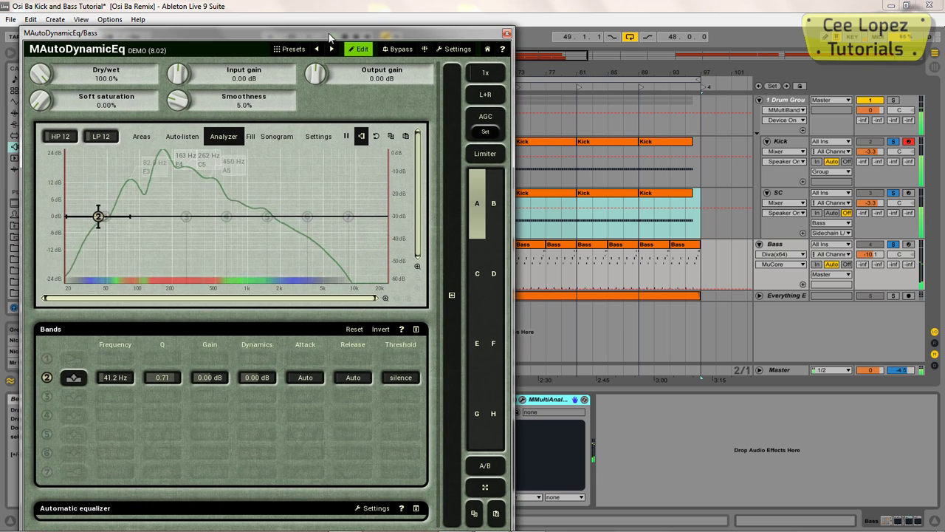
click(74, 378)
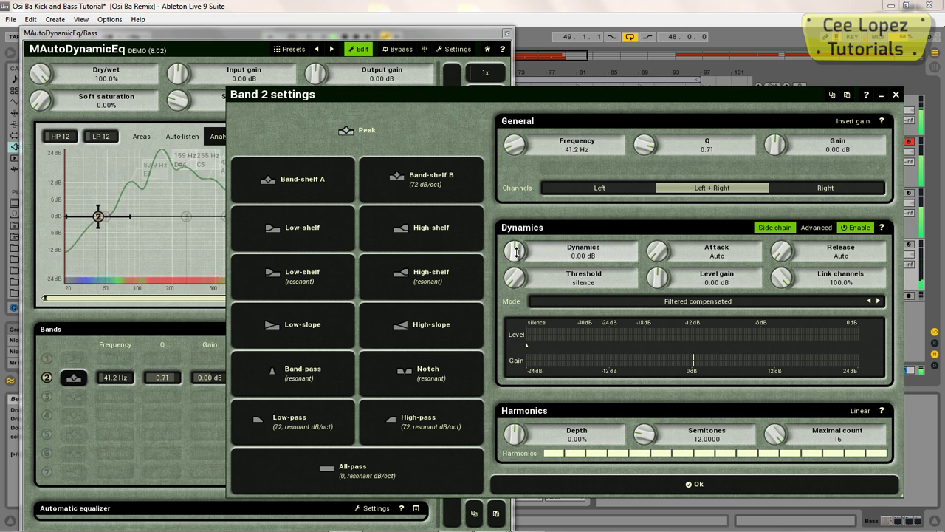
Set band 2 to Q 6.67, dynamics -11.23 dB and level gain -18.24 dB
drag(516, 251, 515, 291)
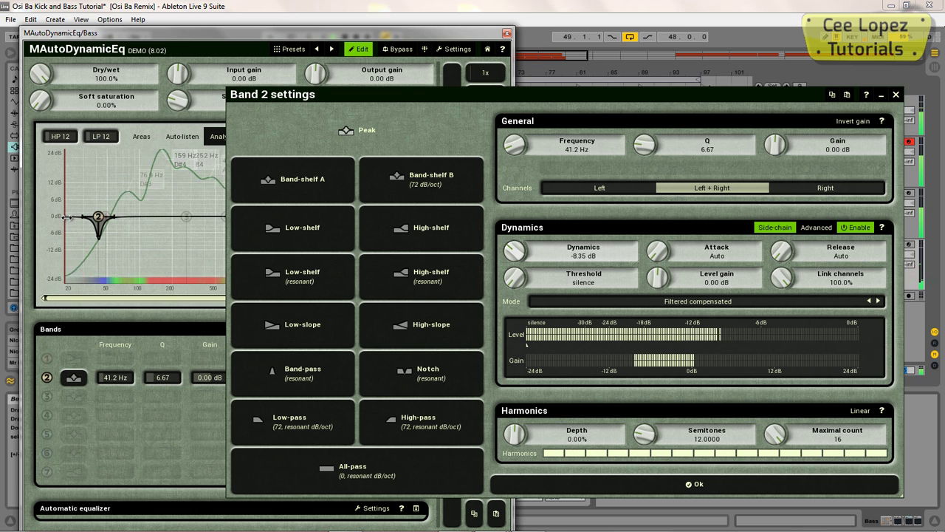
click(662, 282)
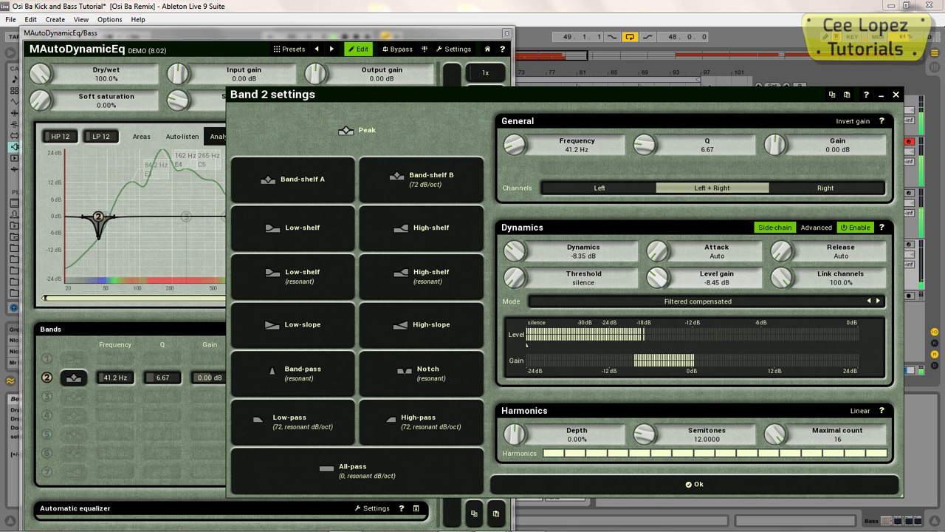
drag(662, 283, 663, 298)
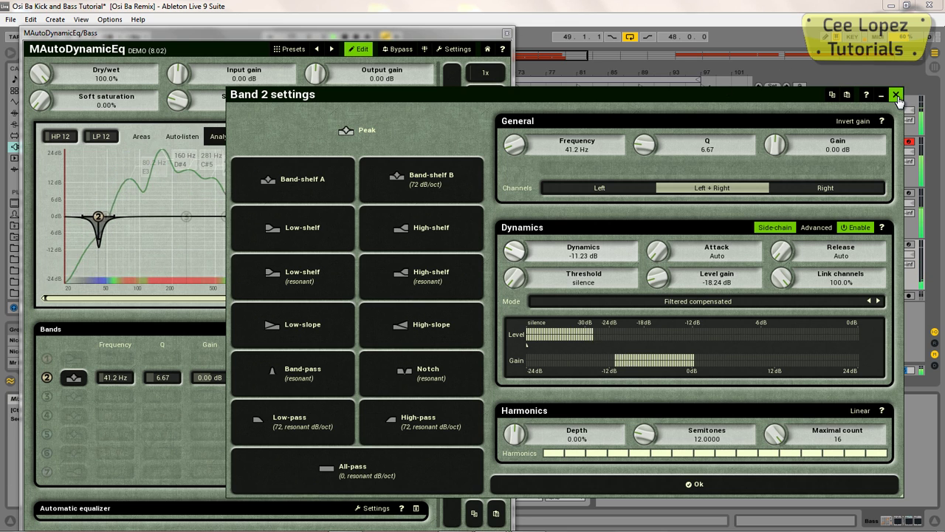
key(Escape)
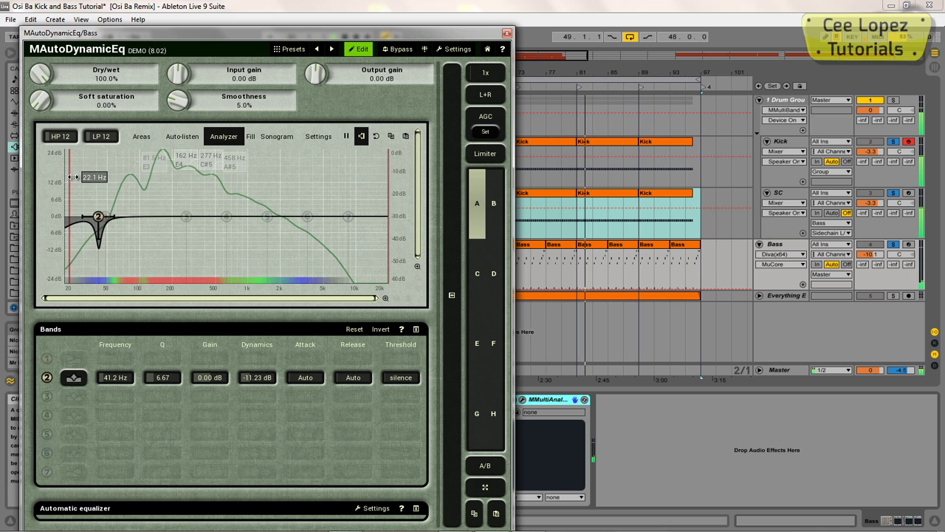
Switch the high-pass from HP 12 to HP 120 with its cutoff at about 24.8 Hz
drag(65, 181, 85, 178)
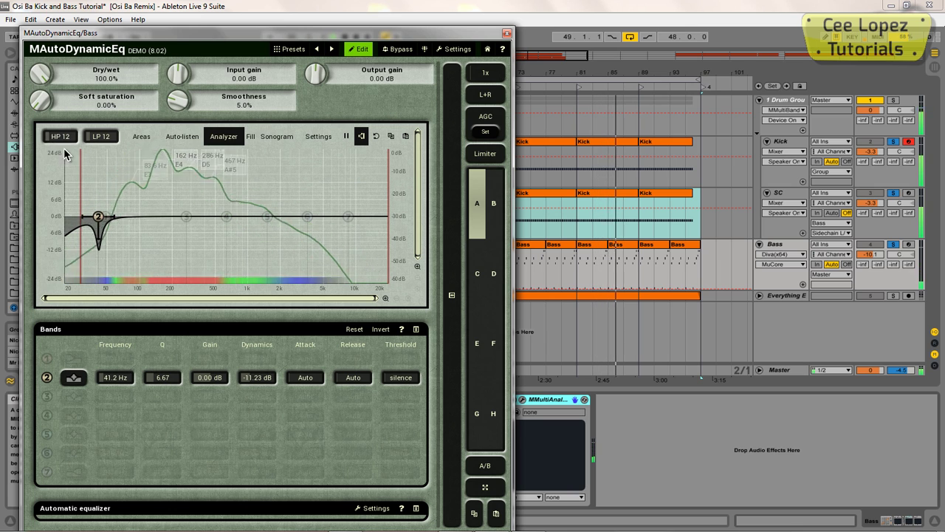
scroll(62, 137, up, 4)
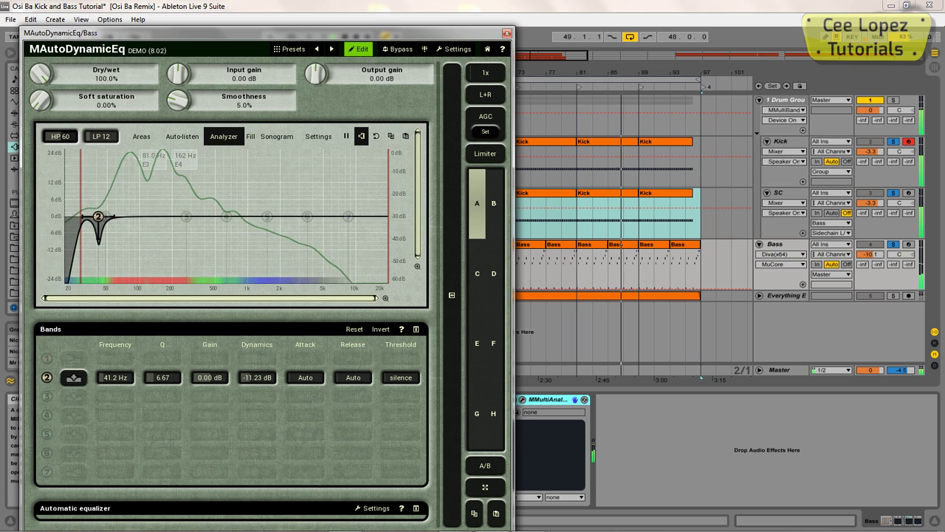
scroll(64, 137, up, 2)
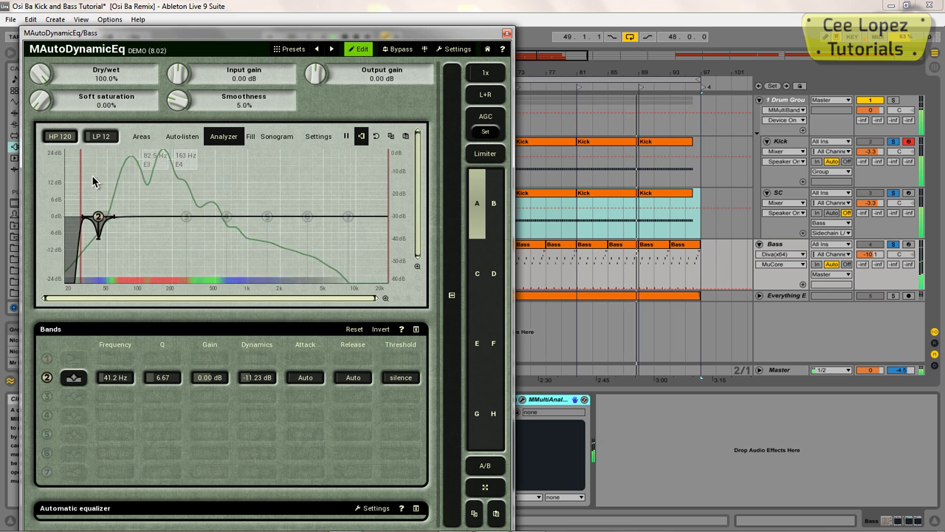
drag(80, 187, 76, 186)
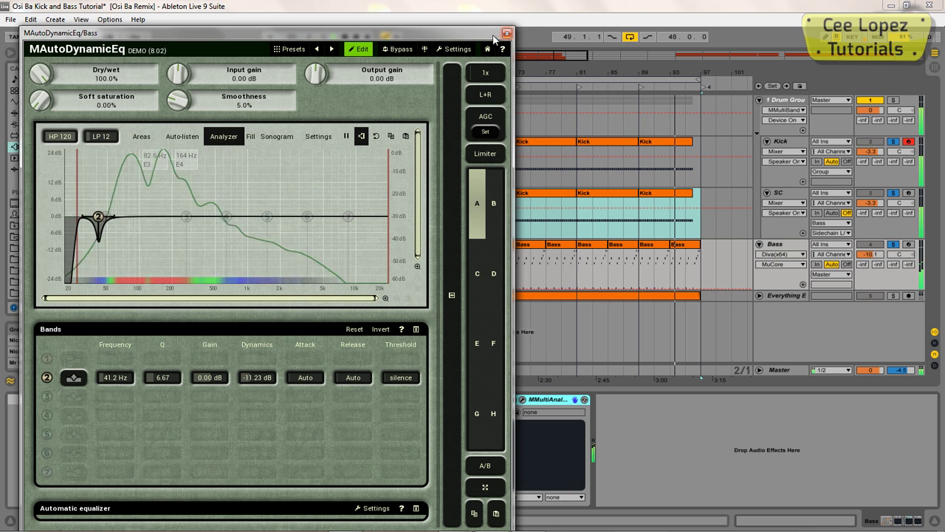
drag(504, 34, 506, 44)
Open the Bass MMultiAnalyzer and arrange it beside the MAutoDynamicEq window
click(522, 399)
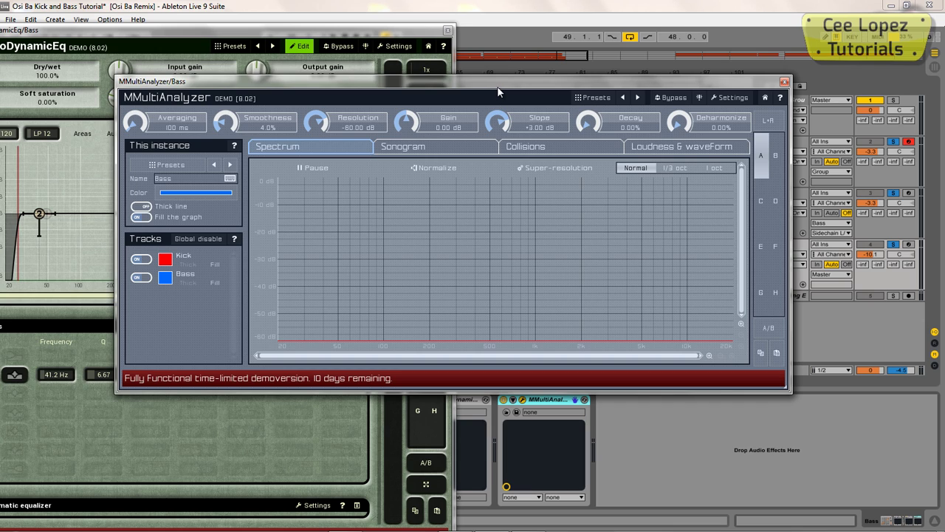
drag(498, 86, 655, 93)
drag(204, 30, 246, 38)
drag(558, 86, 589, 88)
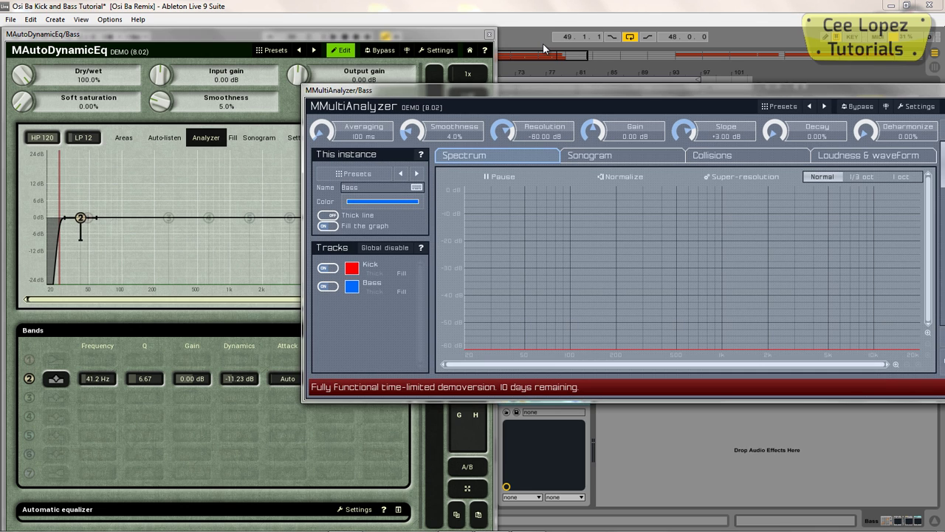
drag(431, 37, 427, 66)
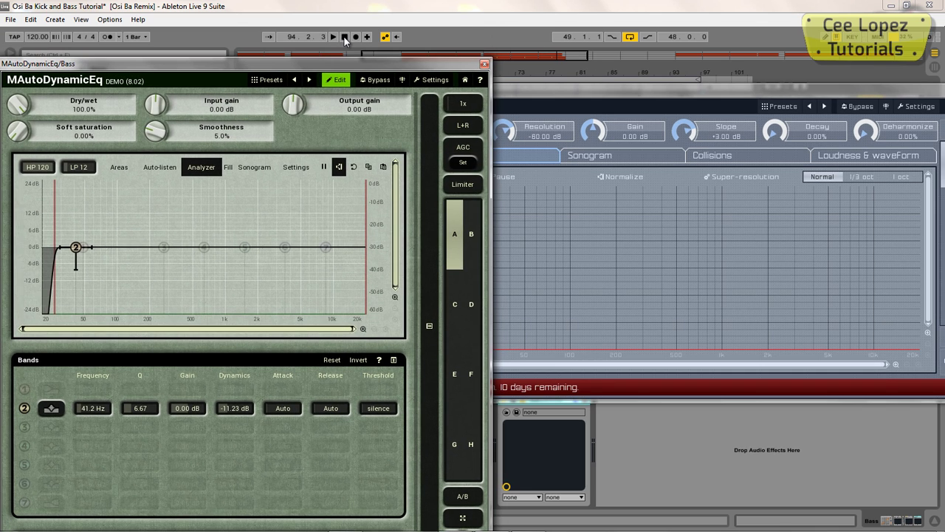
Start playback and deepen band 2's dynamics to -14.50 dB
click(333, 37)
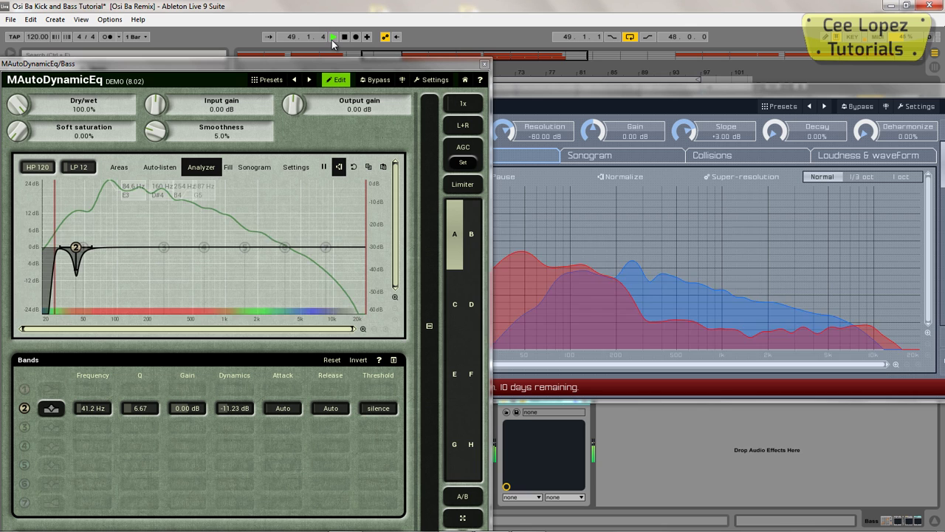
click(573, 90)
drag(573, 82, 580, 61)
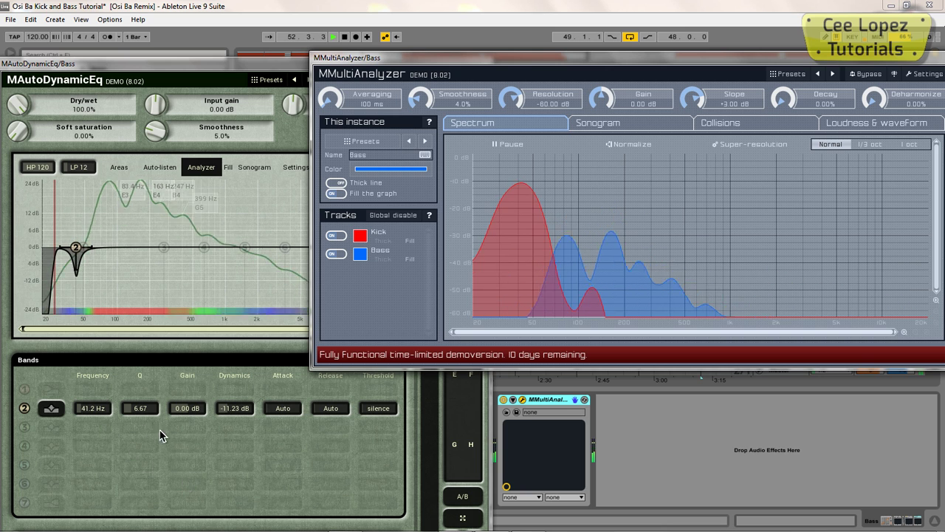
click(231, 424)
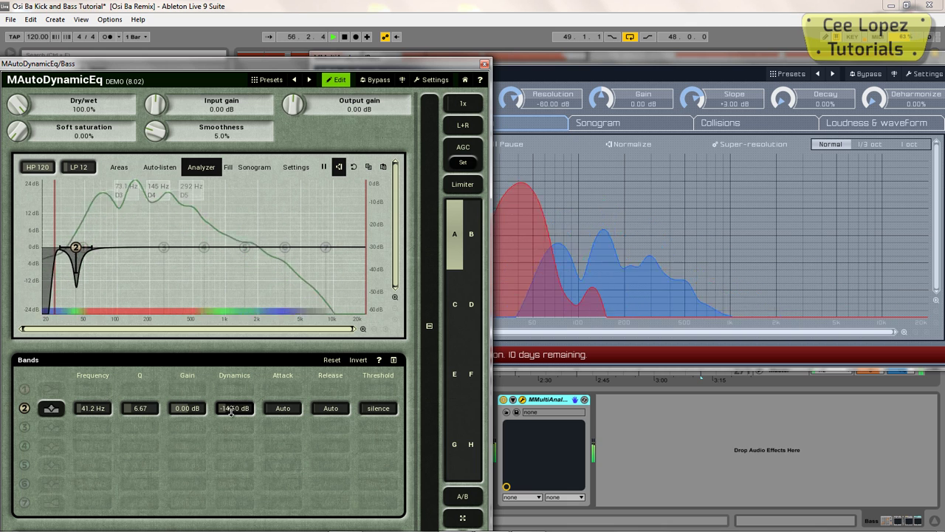
click(573, 62)
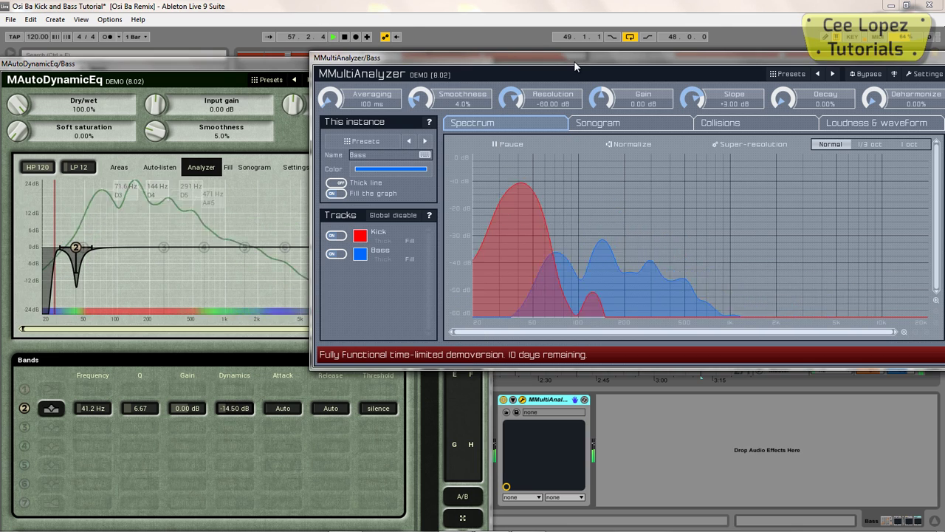
drag(387, 60, 508, 77)
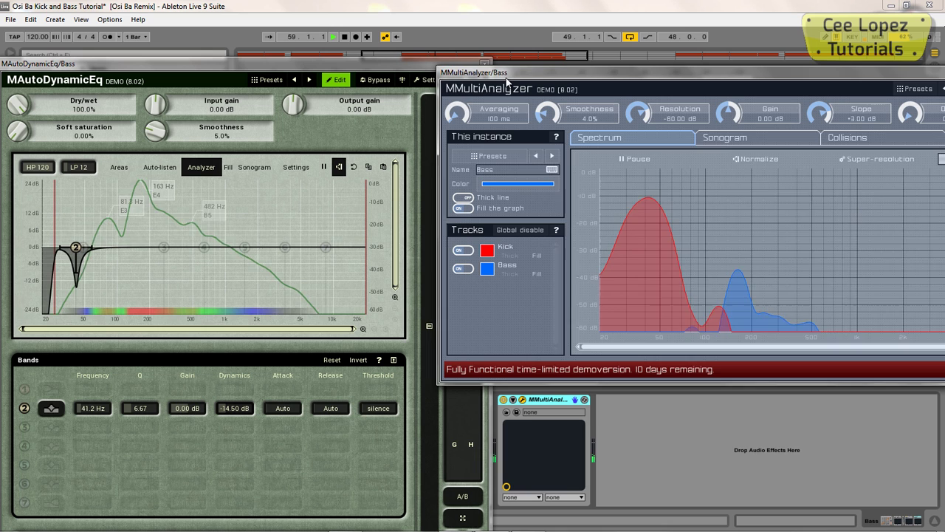
Compare the EQ bypassed and active, stop playback, and reopen band 2's settings
click(379, 86)
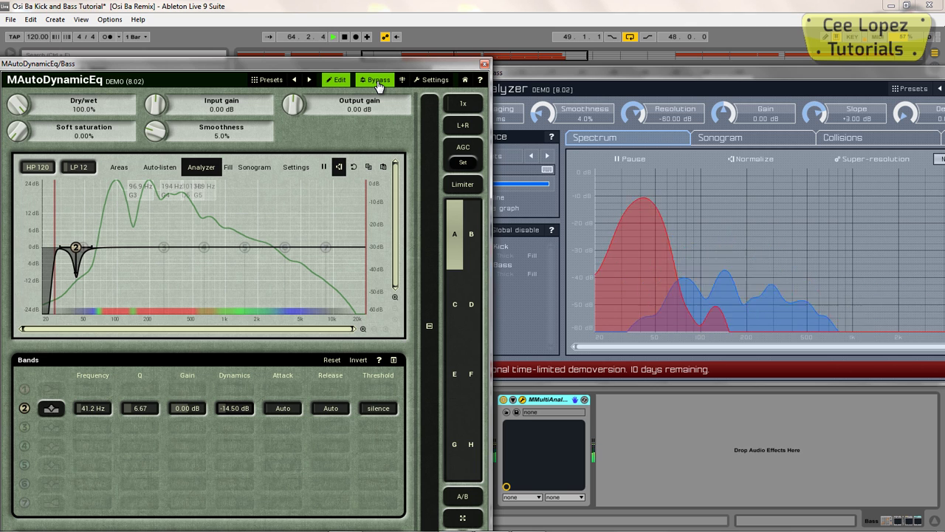
click(378, 80)
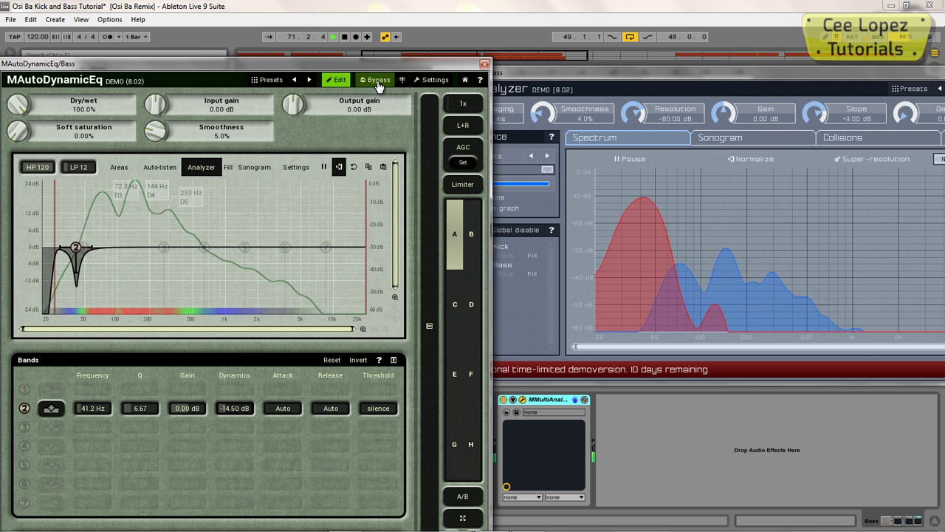
key(space)
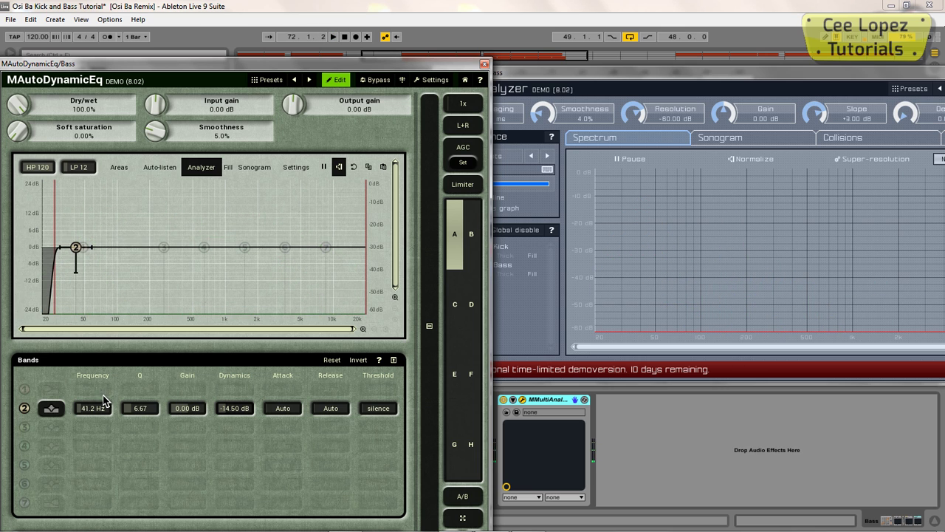
click(53, 410)
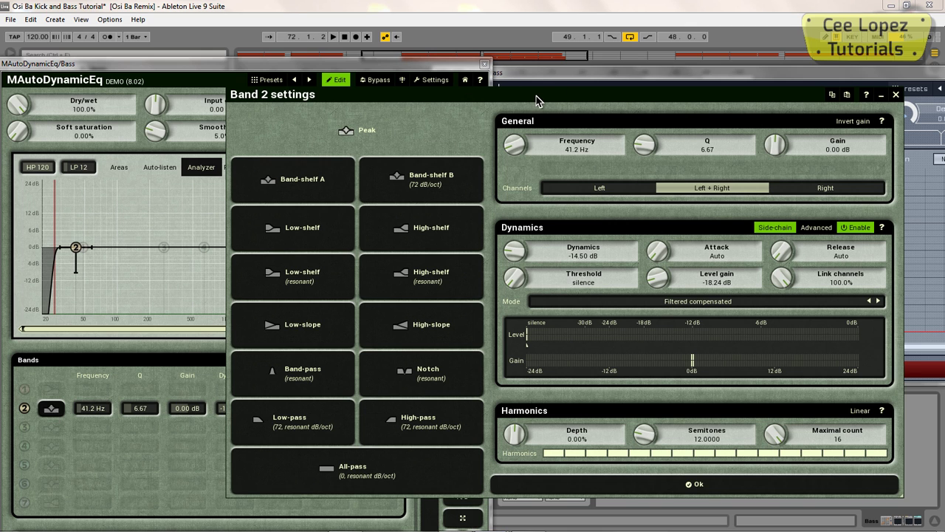
Audition band 2's harmonics during playback, leaving Harmonics Depth at -0.40%
drag(538, 101, 573, 55)
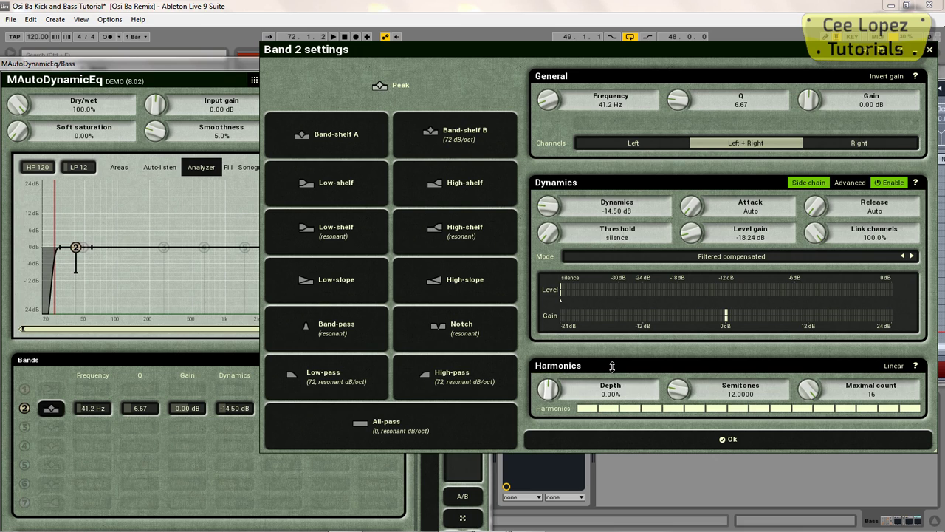
key(space)
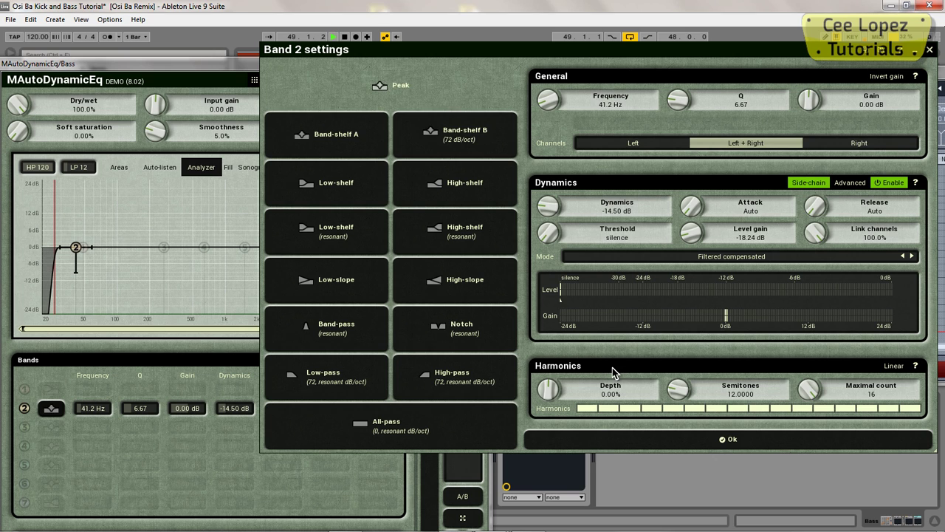
drag(613, 373, 613, 281)
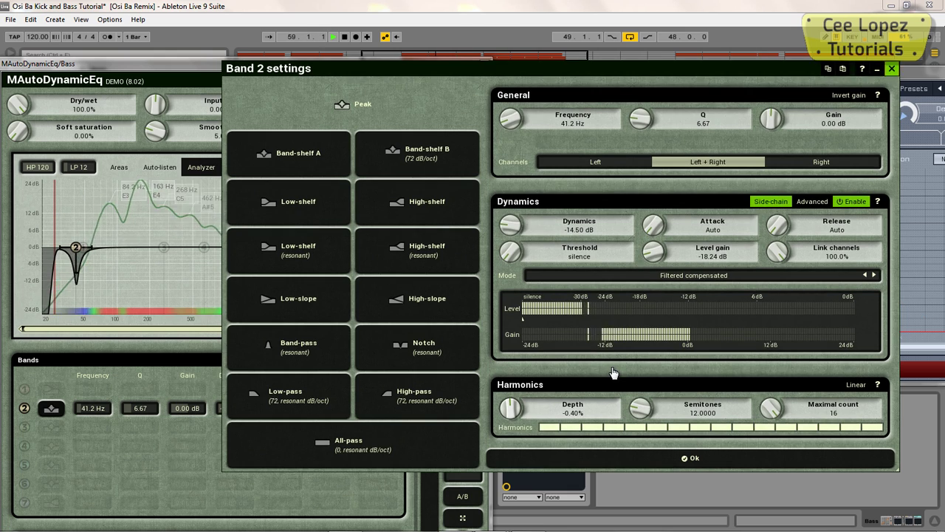
key(Escape)
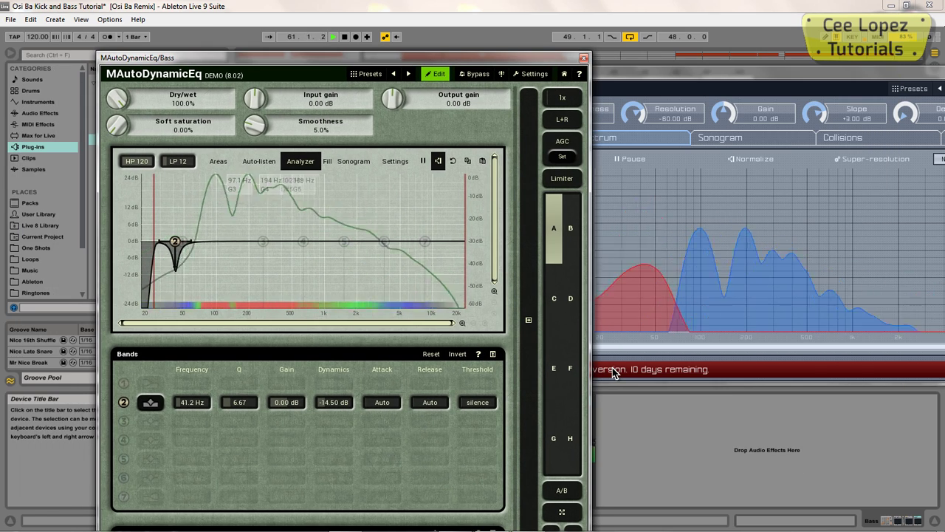
Raise soft saturation to 75.0%, stopping and restarting playback to compare
drag(117, 127, 117, 95)
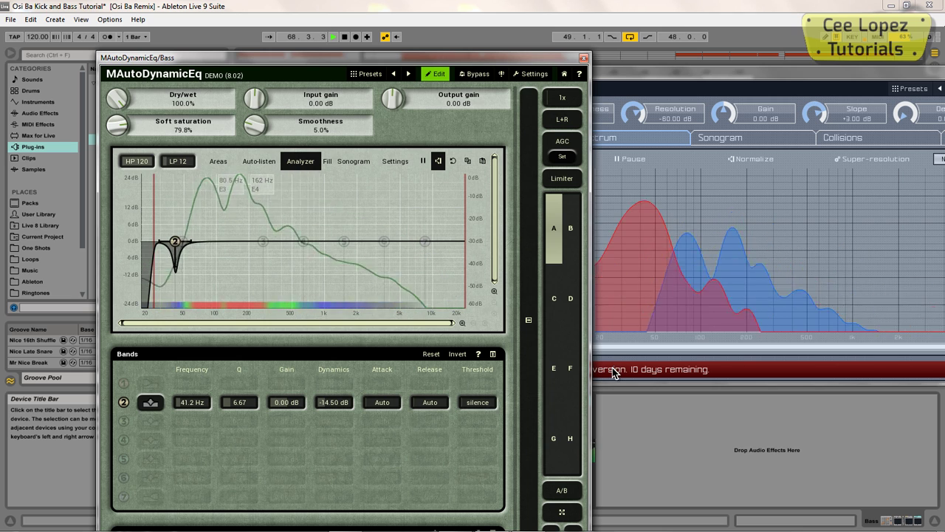
key(space)
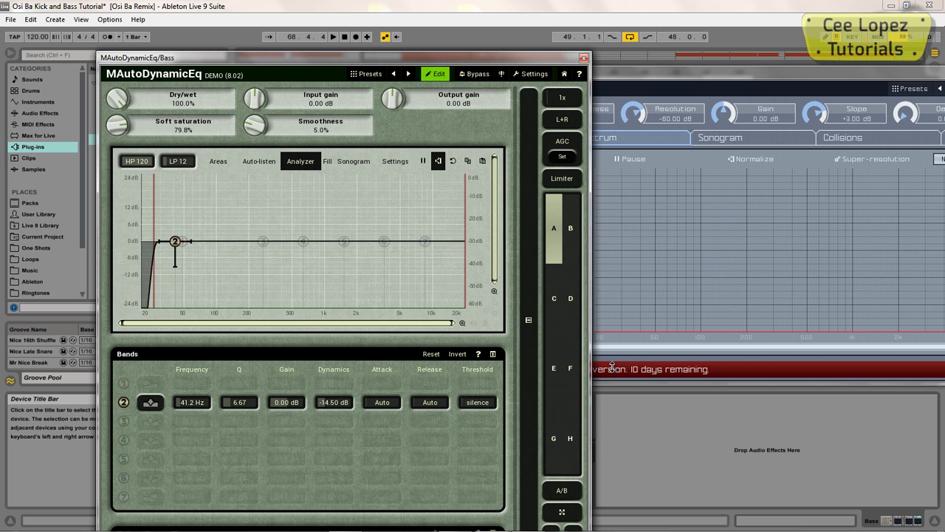
key(space)
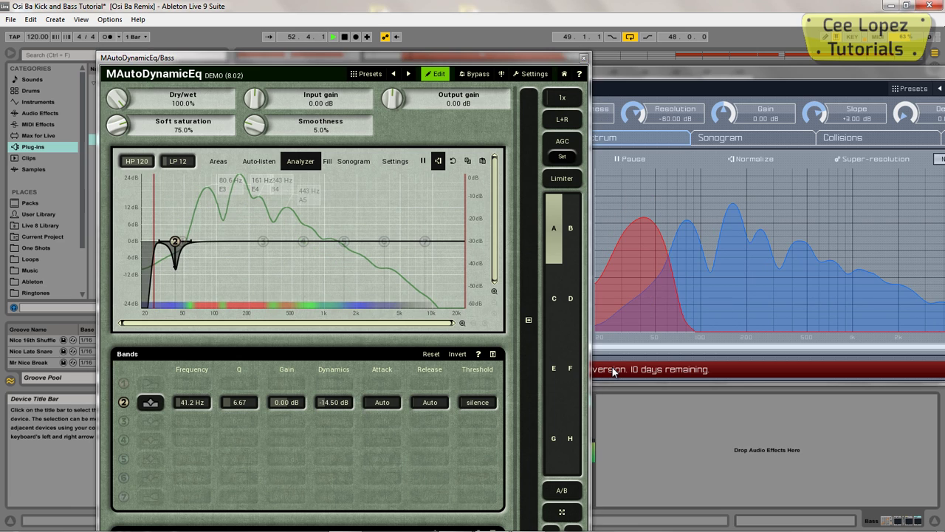
key(space)
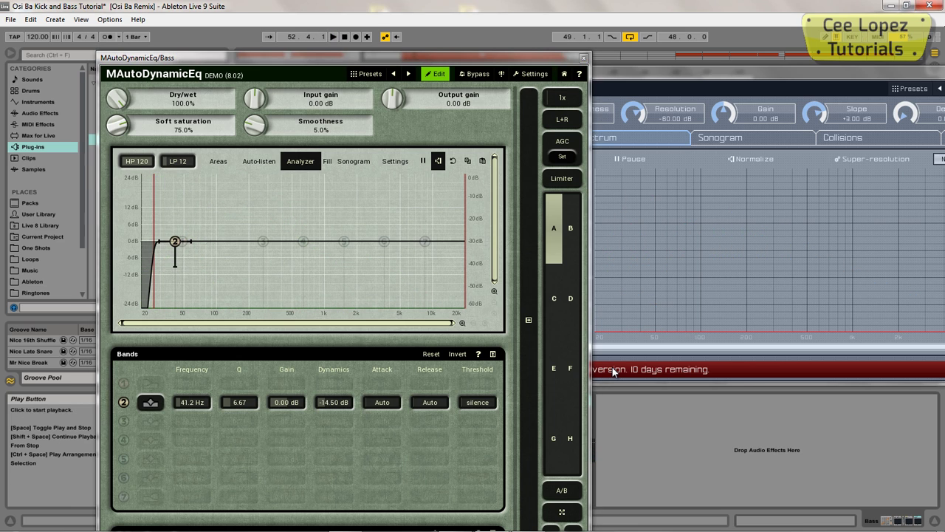
Add band 5 at 1265 Hz with 0 dB gain, Q 2.78 and +5.57 dB dynamics
key(space)
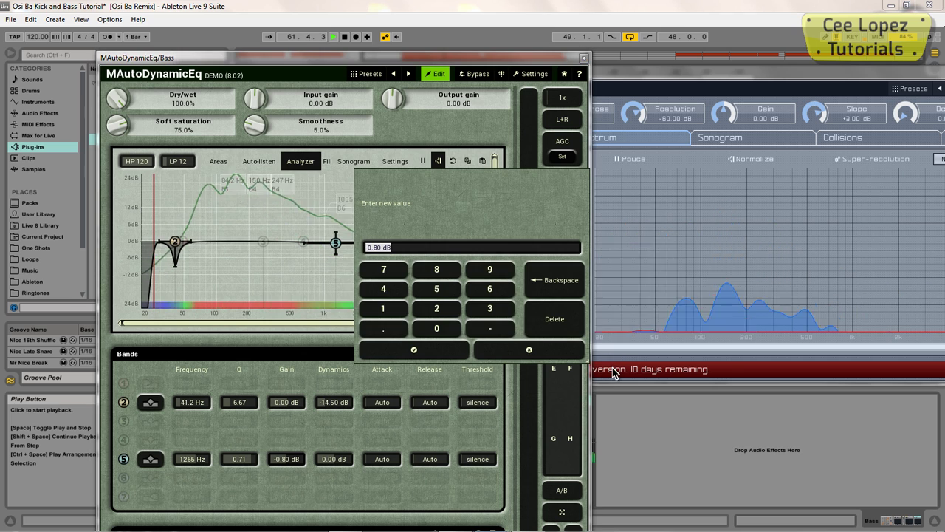
text(0)
key(Return)
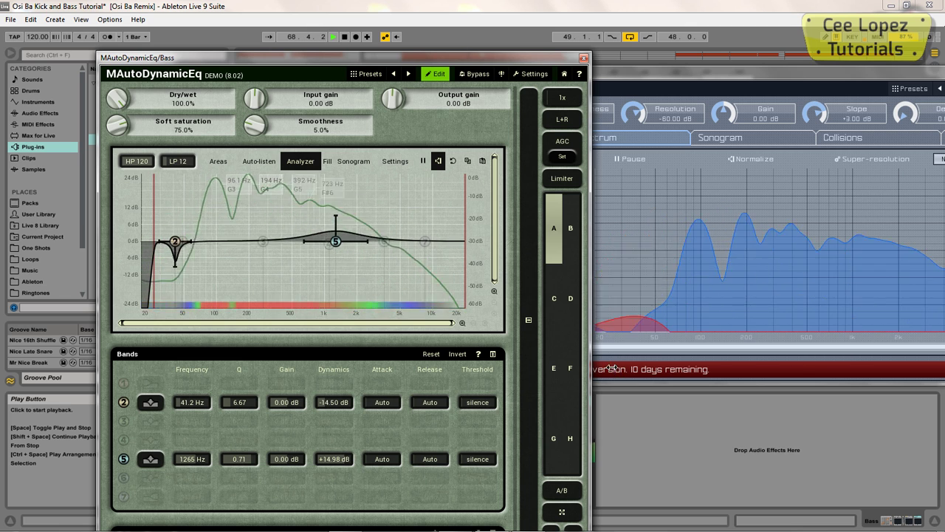
scroll(336, 241, up, 5)
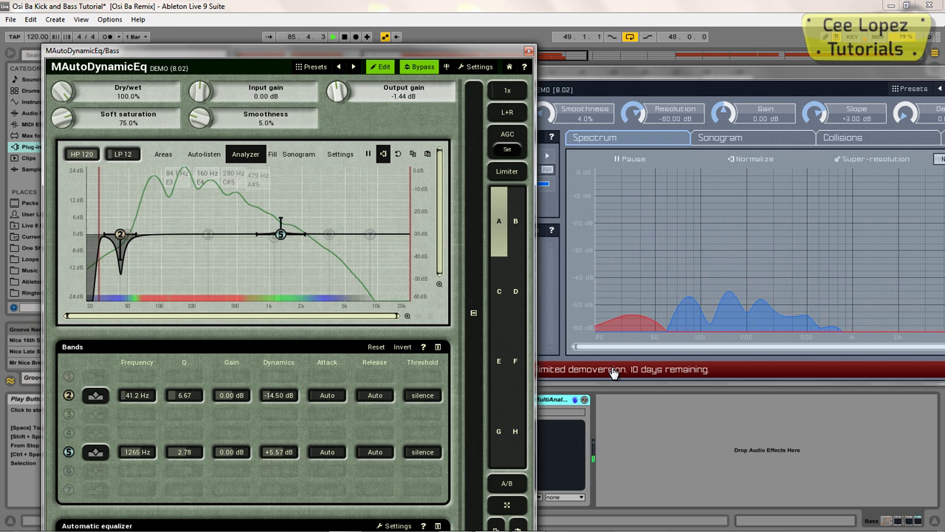
Compare against bypass and lower the EQ output gain to -2.88 dB
click(613, 373)
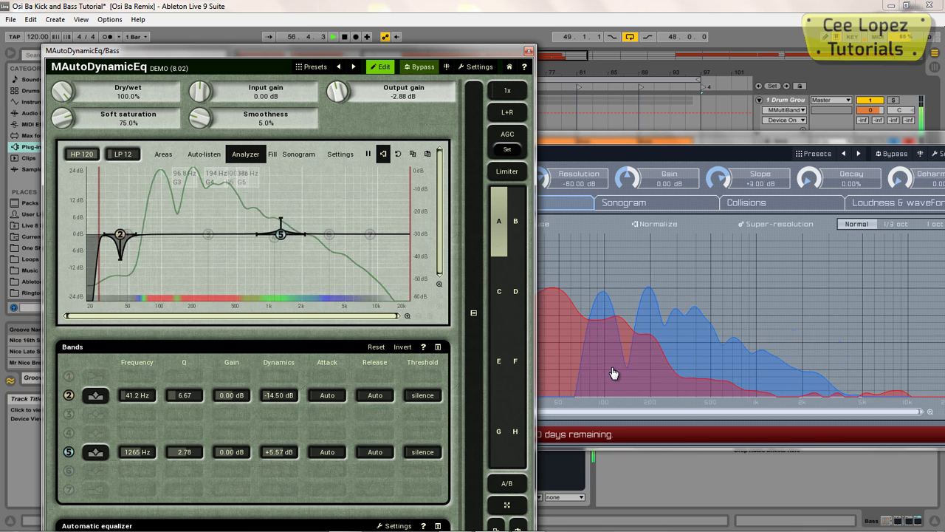
click(612, 372)
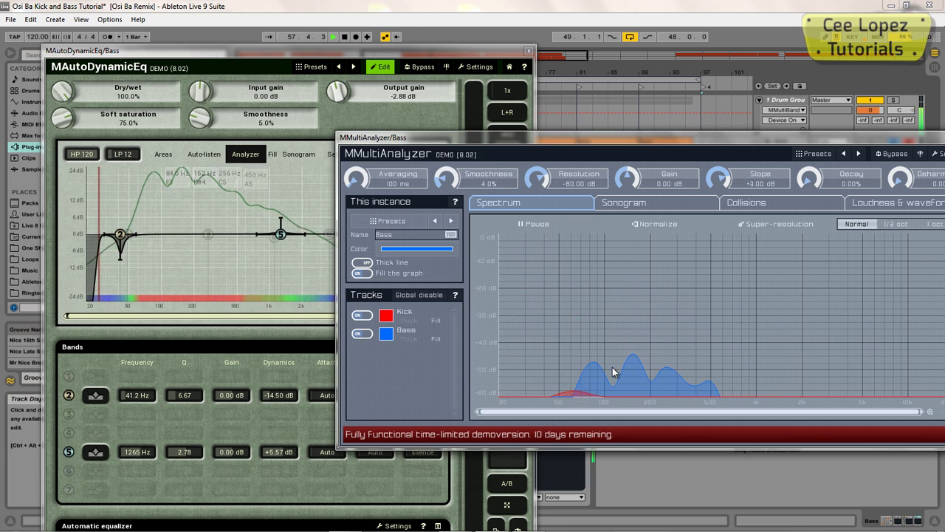